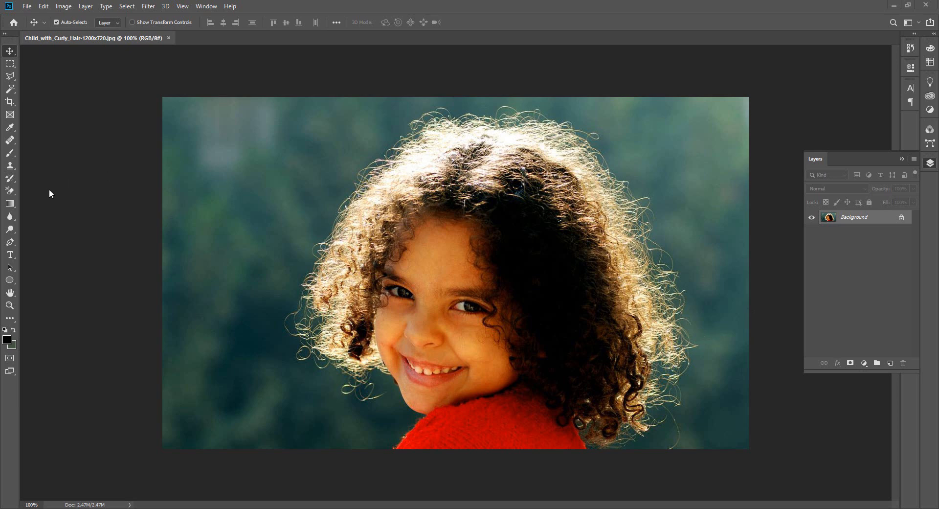
left_click(8, 191)
right_click(9, 191)
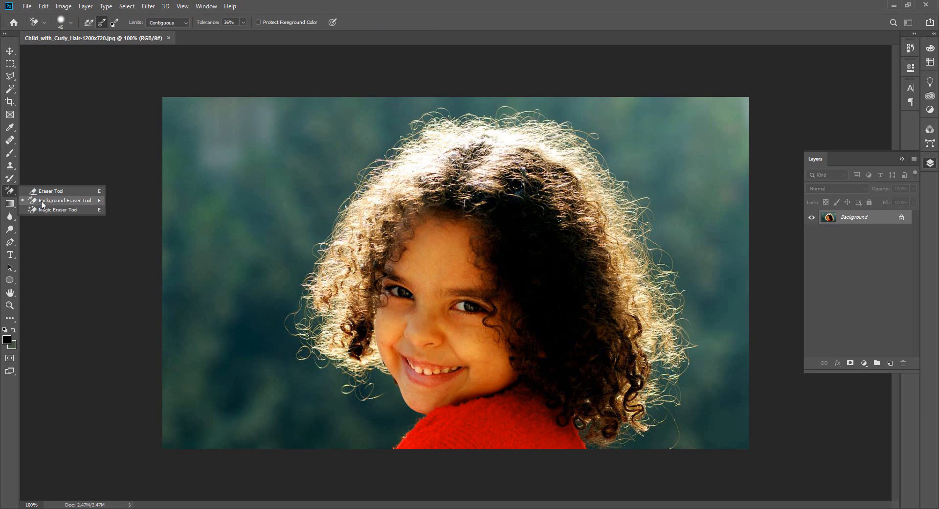
left_click(42, 202)
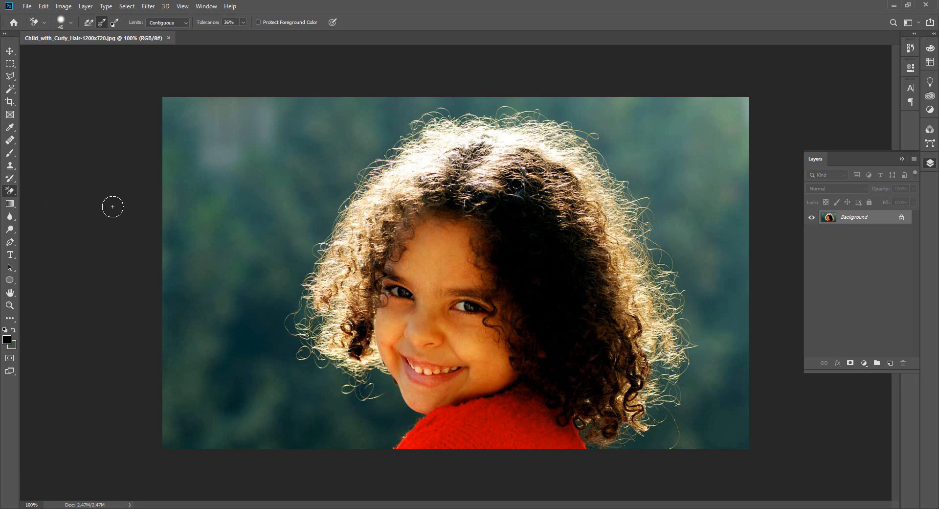
scroll(282, 334, "up", 2)
left_click(9, 52)
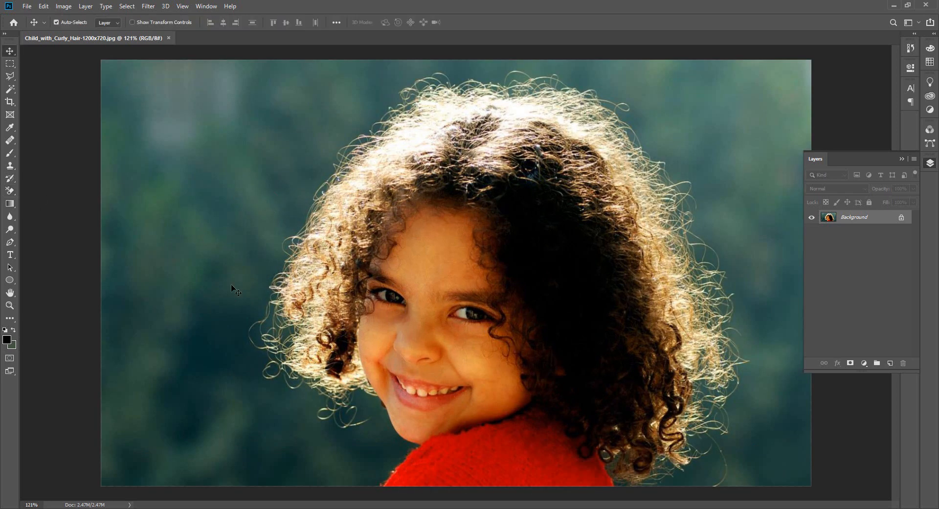
scroll(254, 349, "up", 2)
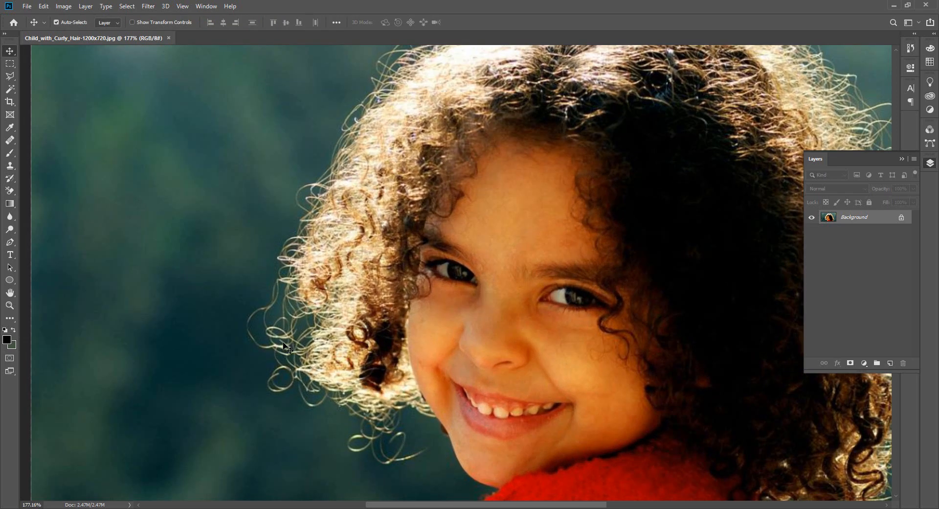
scroll(307, 341, "down", 2)
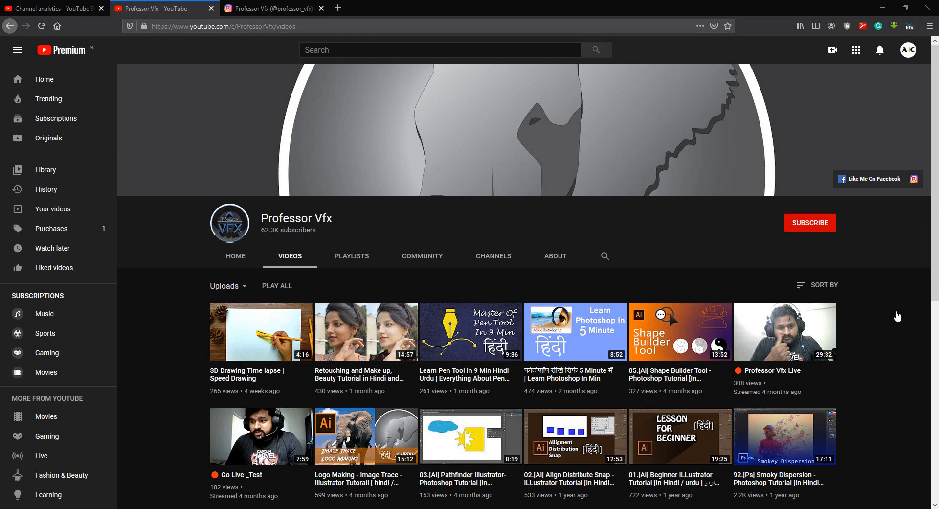
- Browse the Professor Vfx YouTube channel's videos and its Instagram profile, and return to Photoshop
left_click(810, 230)
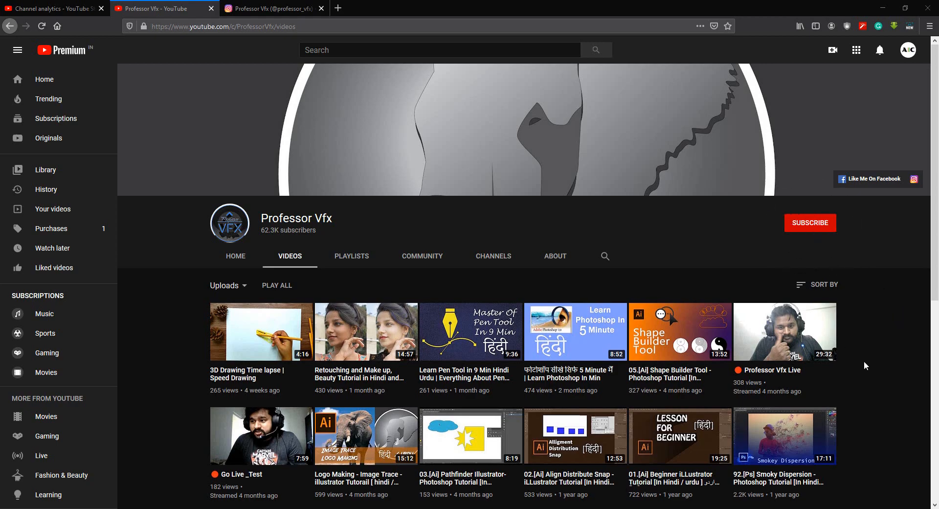
scroll(864, 362, "down", 4)
scroll(864, 363, "down", 4)
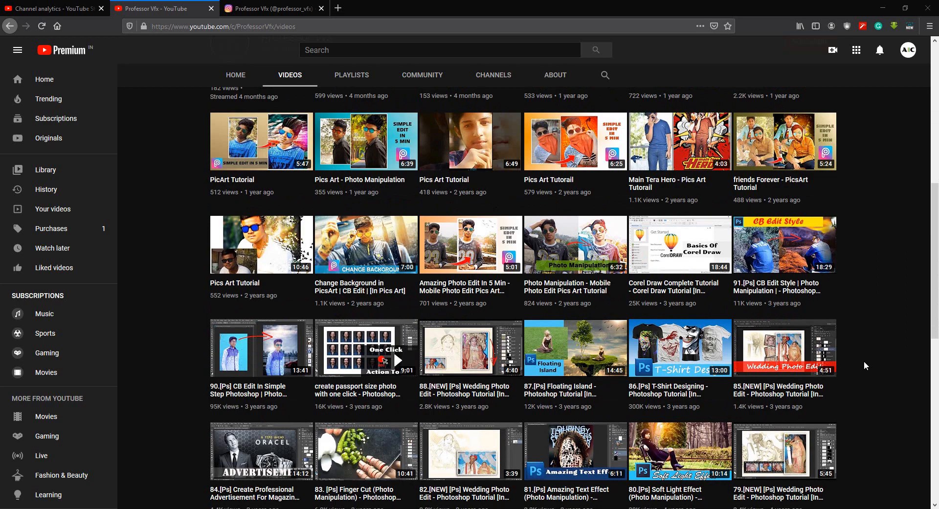
scroll(864, 362, "up", 4)
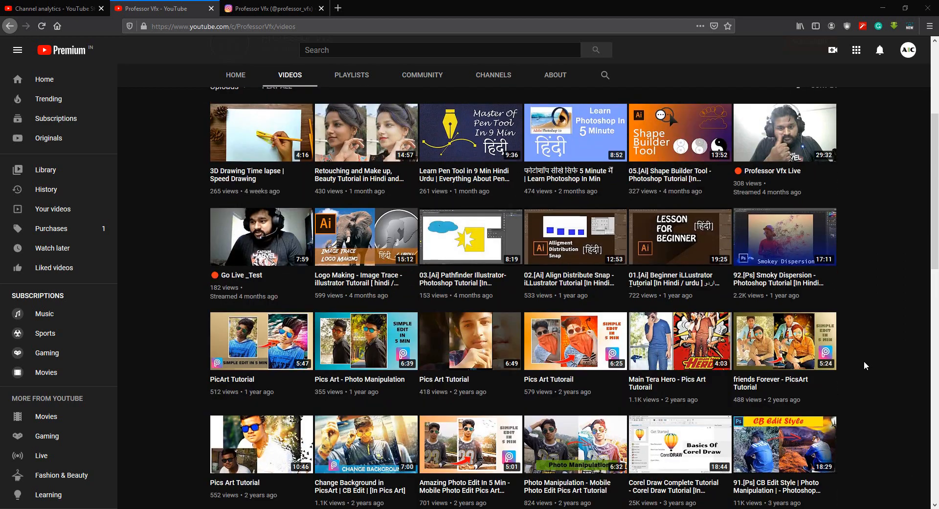
scroll(864, 362, "up", 3)
scroll(864, 362, "down", 4)
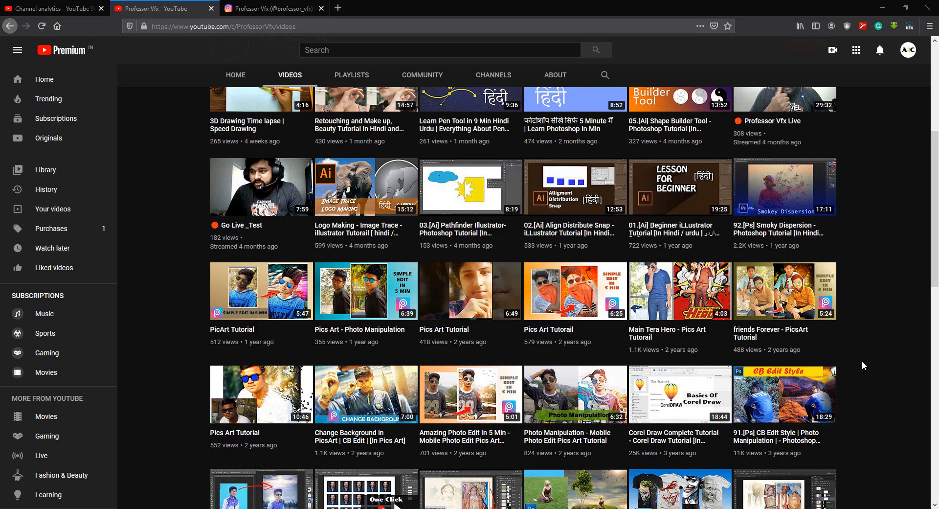
scroll(863, 365, "up", 4)
left_click(245, 9)
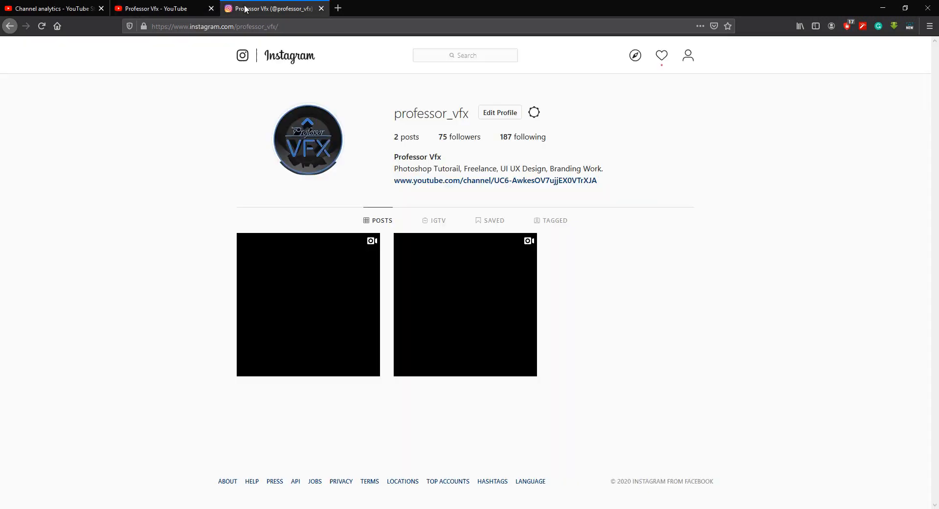
left_click(202, 9)
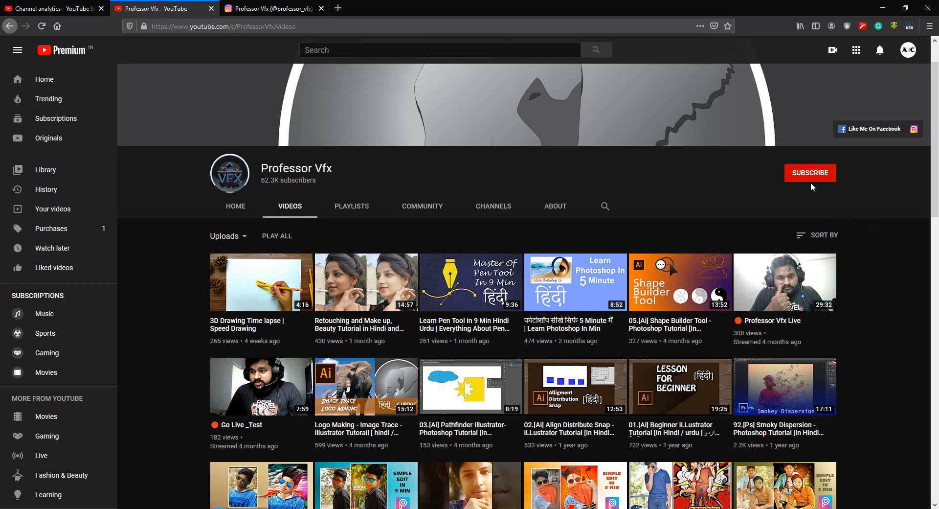
left_click(883, 8)
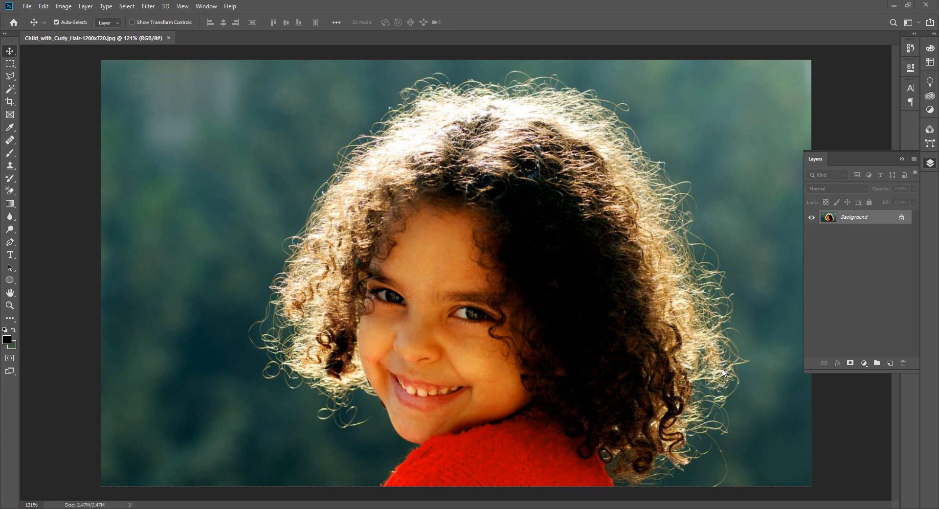
- Activate the Background Eraser Tool and check its brush size and hardness settings
right_click(11, 192)
left_click(43, 192)
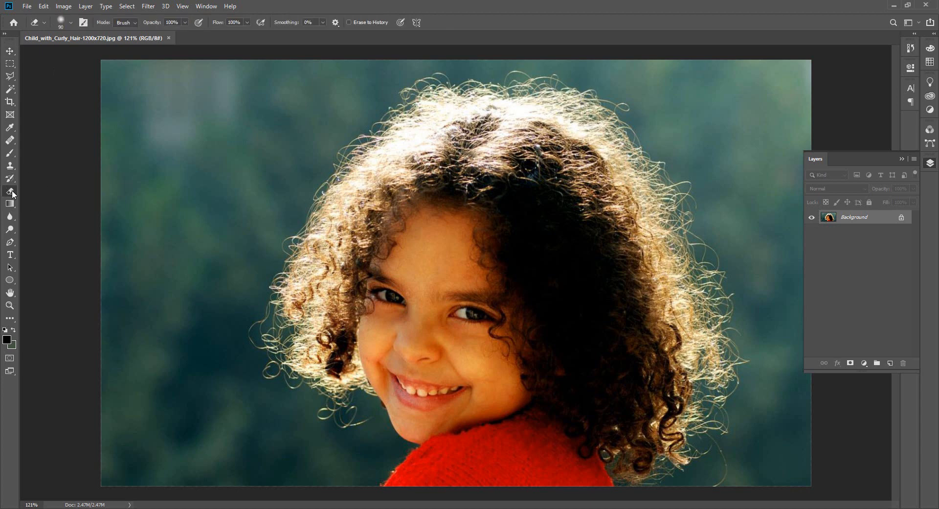
right_click(13, 194)
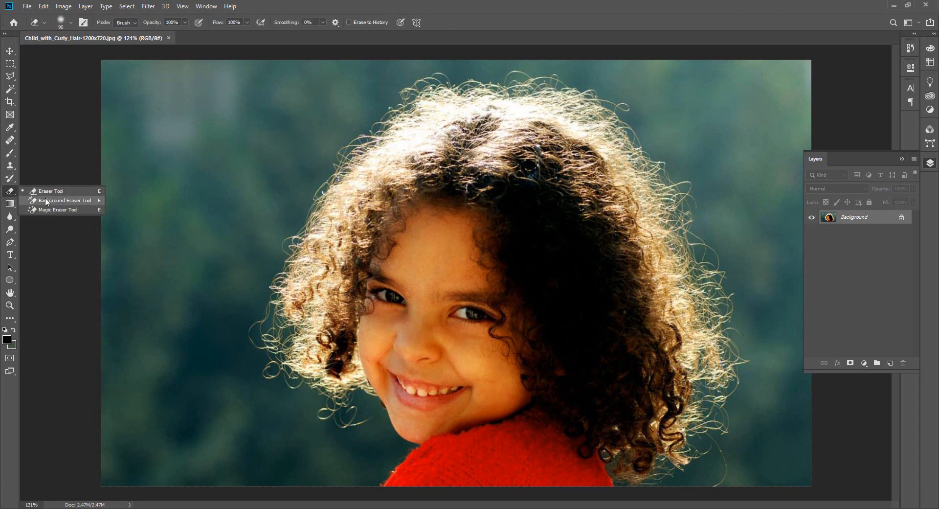
left_click(46, 200)
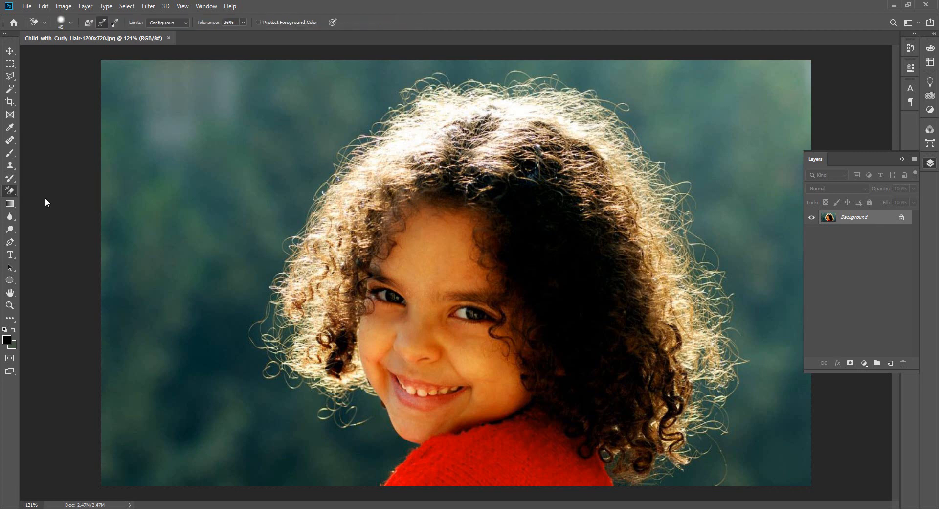
left_click(71, 23)
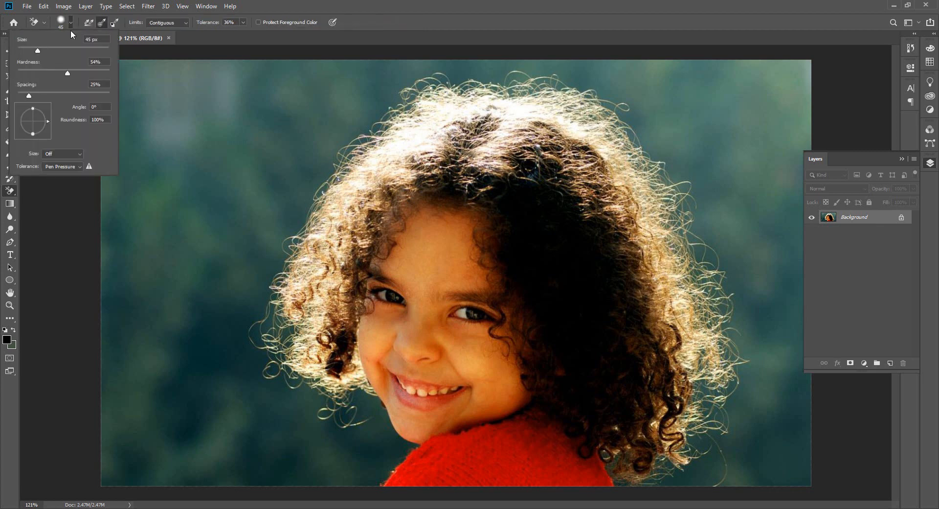
left_click(267, 6)
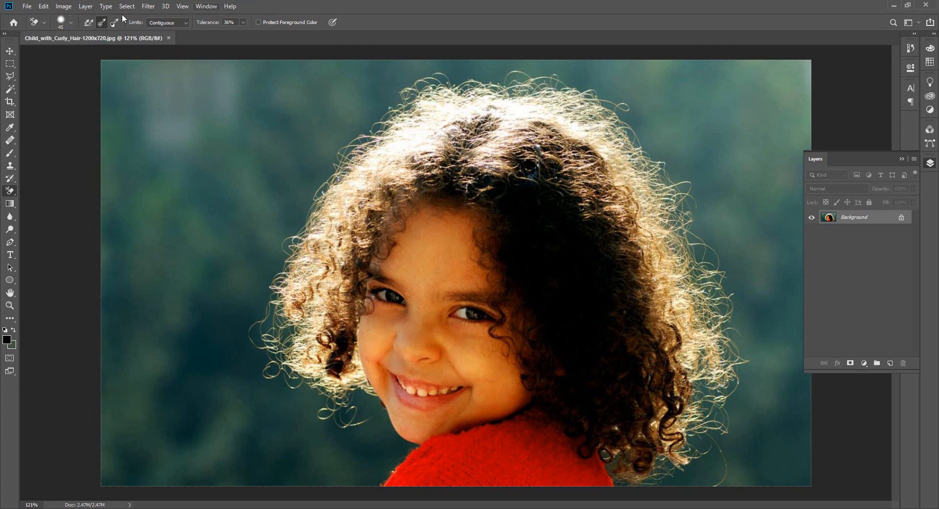
- Set the Background Eraser's sampling to Continuous and its tolerance to 50%, keeping the limits at Contiguous
left_click(85, 24)
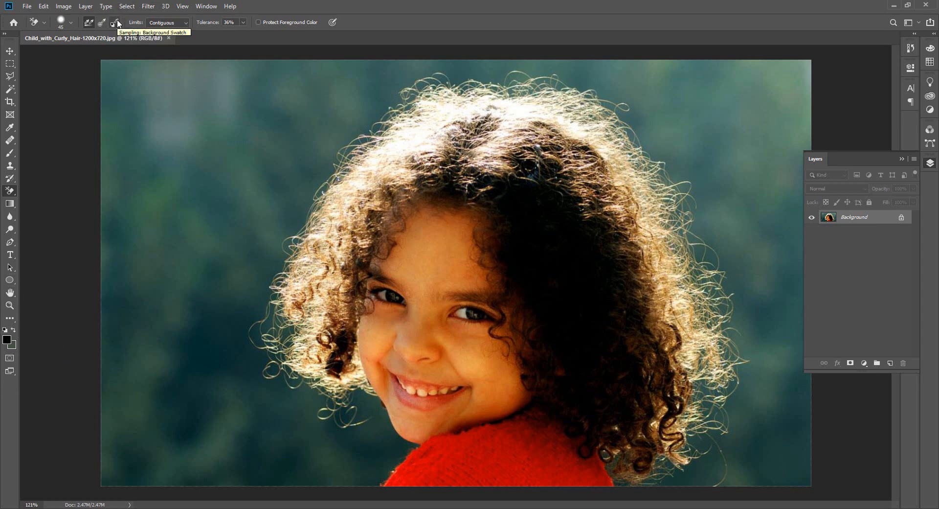
left_click(184, 23)
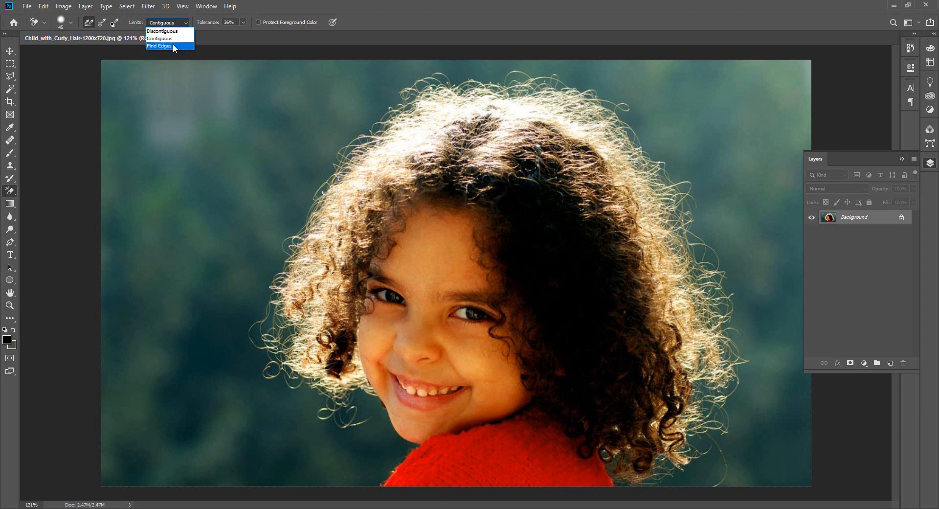
left_click(297, 1)
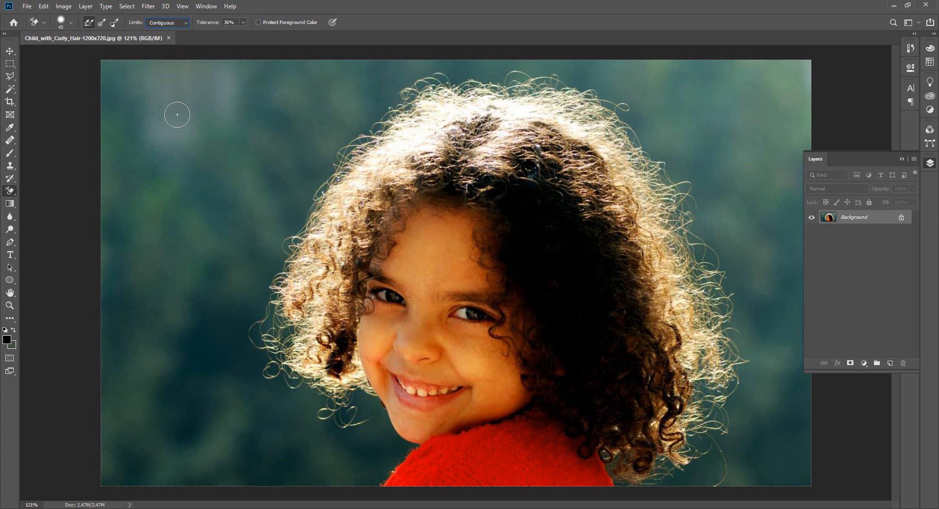
left_click(230, 22)
type("50")
key("v")
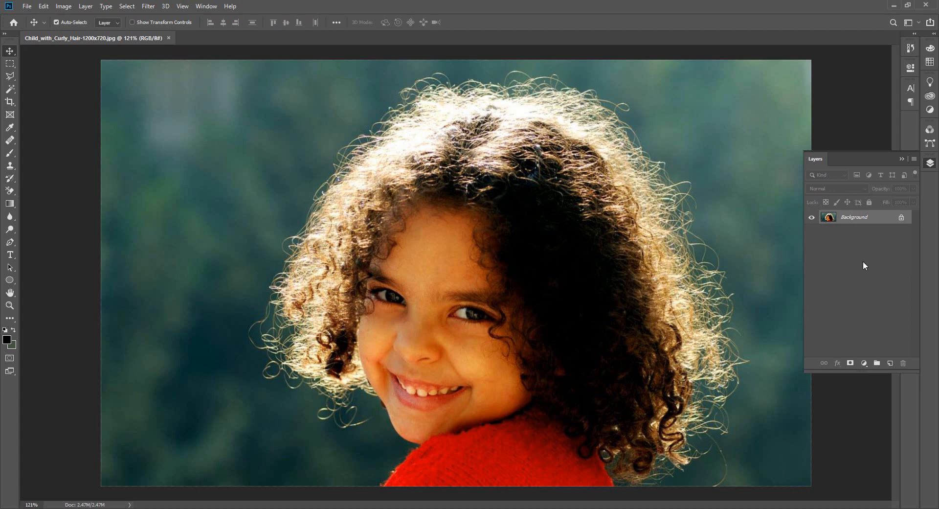
- Duplicate the Background layer and hide the original
key("ctrl+j")
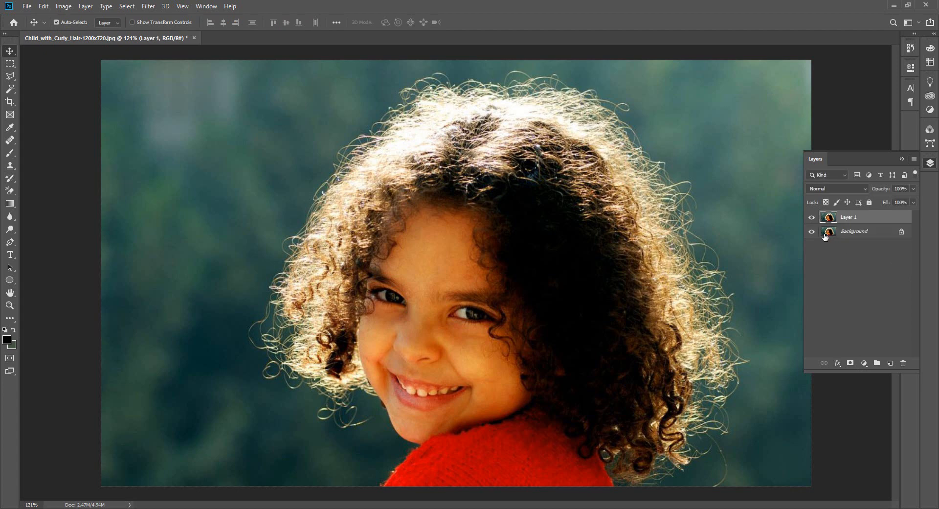
left_click(856, 262)
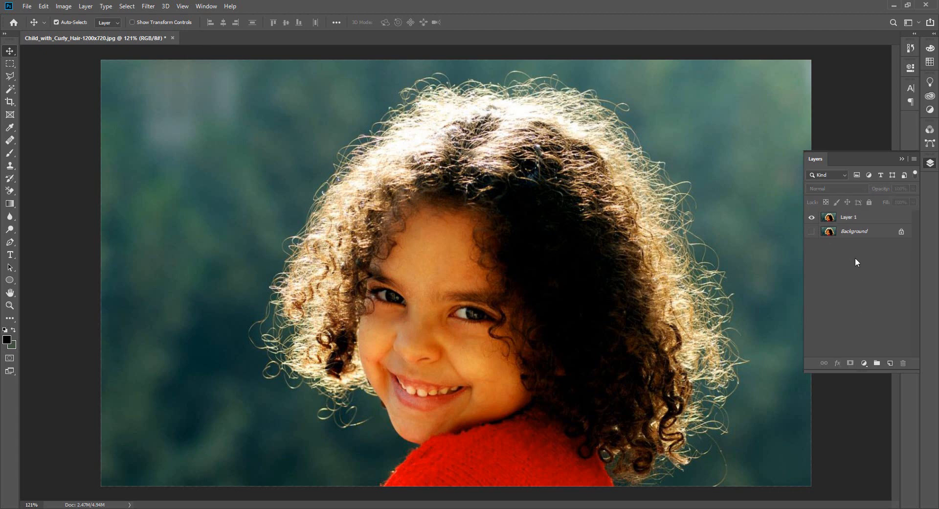
- Add an empty layer directly above the hidden Background layer, and select the photo copy, Layer 1
left_click(850, 237)
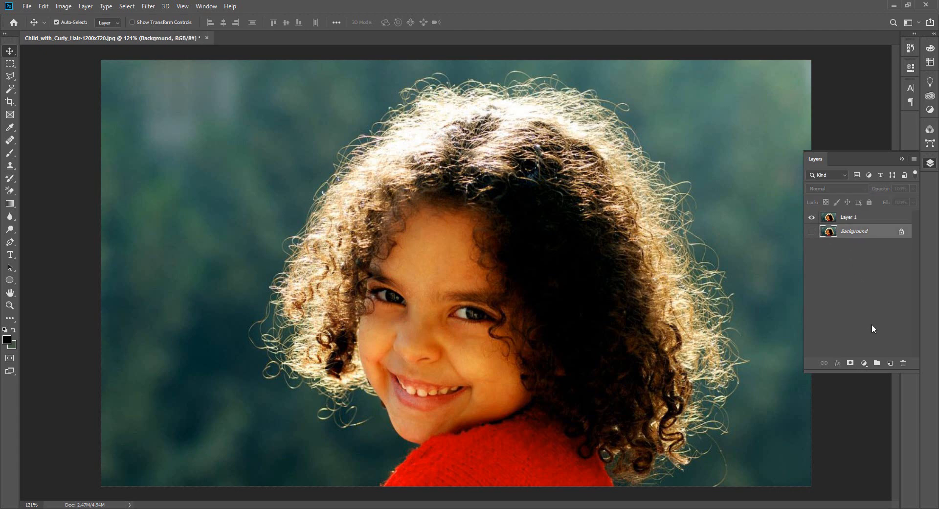
left_click(891, 364)
left_click(851, 221)
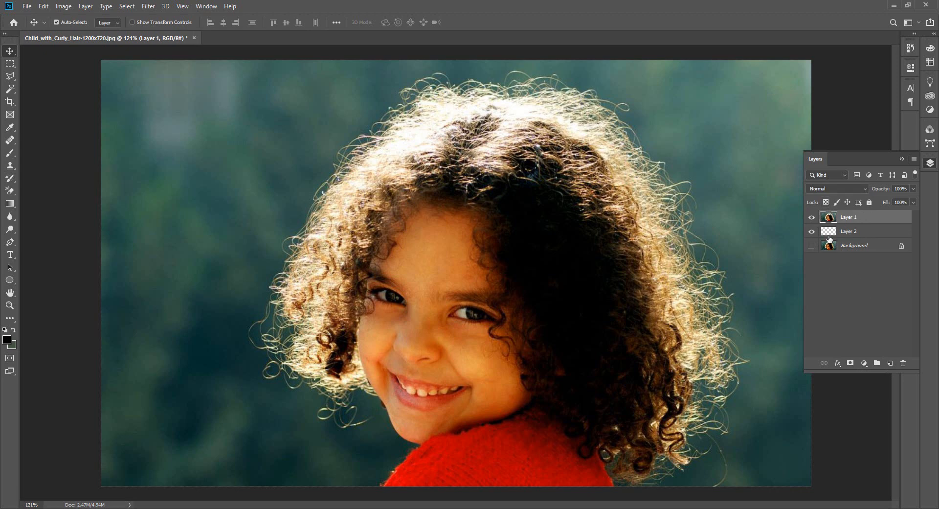
- Try a Background Eraser stroke with Continuous sampling from the backdrop into the child's hair beside the face, and undo it
left_click(9, 190)
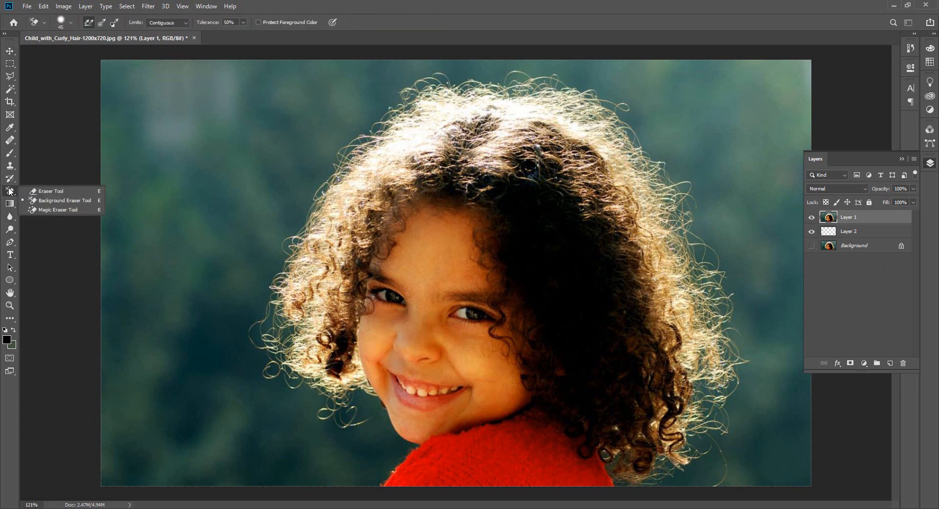
left_click(63, 203)
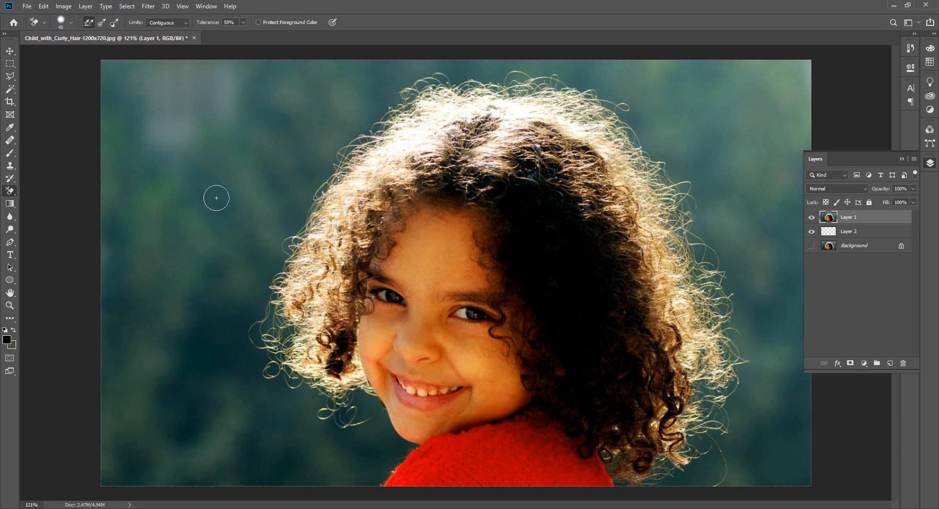
left_click_drag(217, 196, 313, 290)
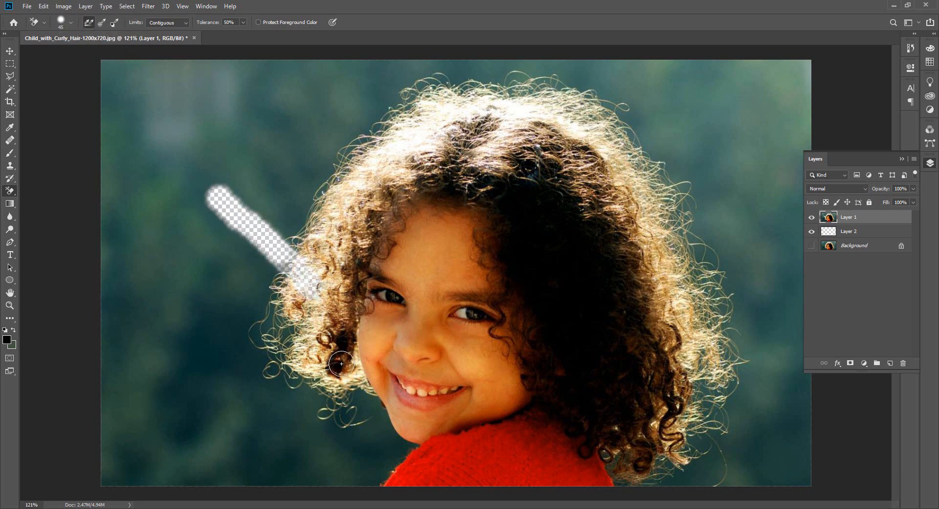
scroll(299, 346, "up", 3, "alt")
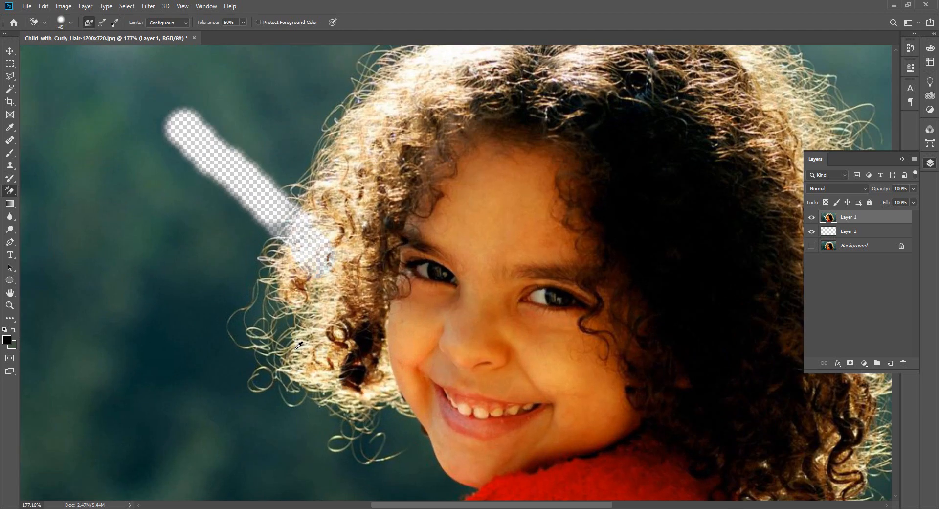
key("ctrl+z")
scroll(299, 345, "down", 3, "alt")
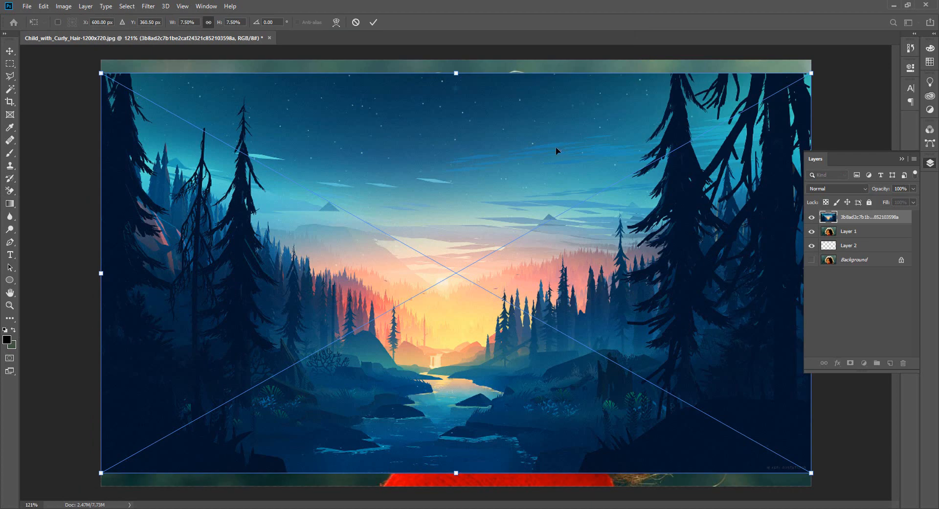
- Commit the placed forest landscape image, move its layer beneath Layer 1, and make Layer 1 active
key("e")
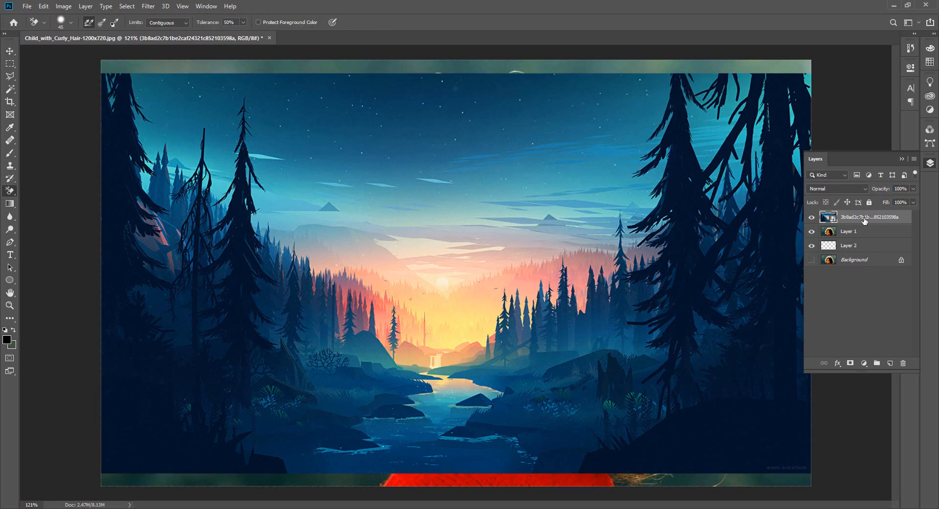
left_click_drag(864, 221, 860, 231)
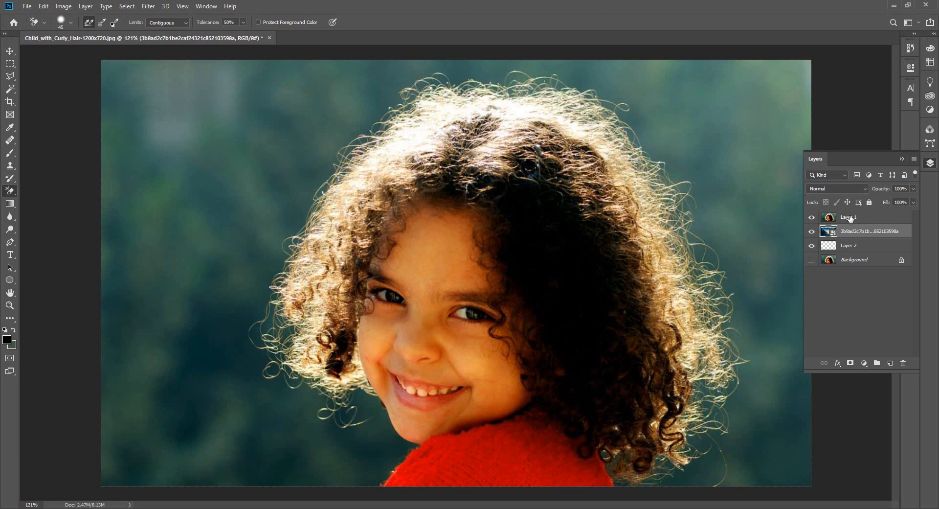
left_click(850, 219)
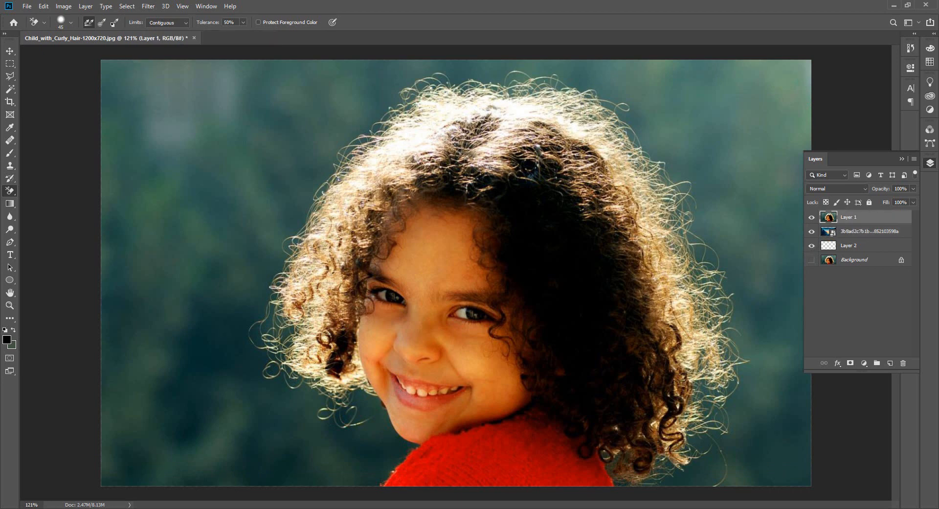
- Set the Background Eraser to Once sampling and erase a stroke on Layer 1 from the backdrop into the curls left of the face
left_click(102, 24)
scroll(214, 318, "up", 6)
scroll(229, 243, "down", 4)
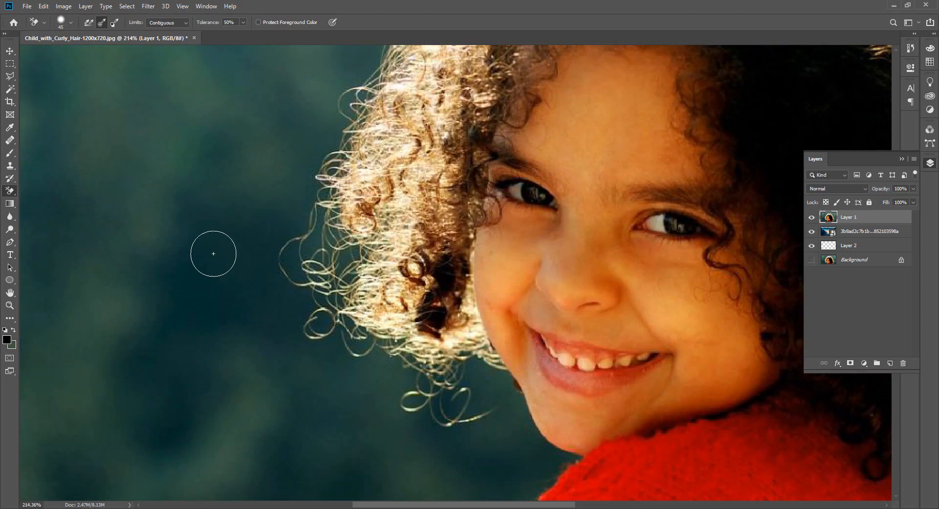
left_click_drag(171, 303, 360, 252)
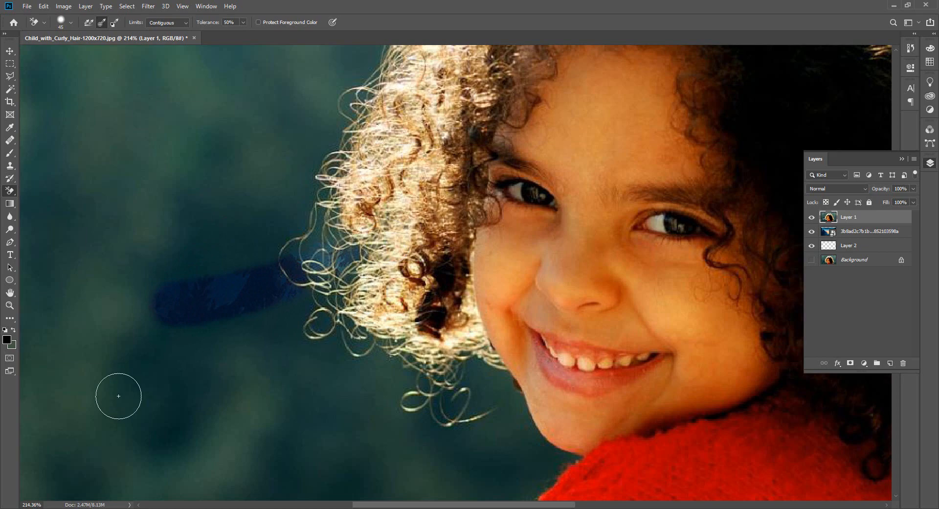
- Inspect the erased stroke around the curls against transparency by temporarily hiding the forest landscape layer, and show that layer again
scroll(288, 291, "up", 5)
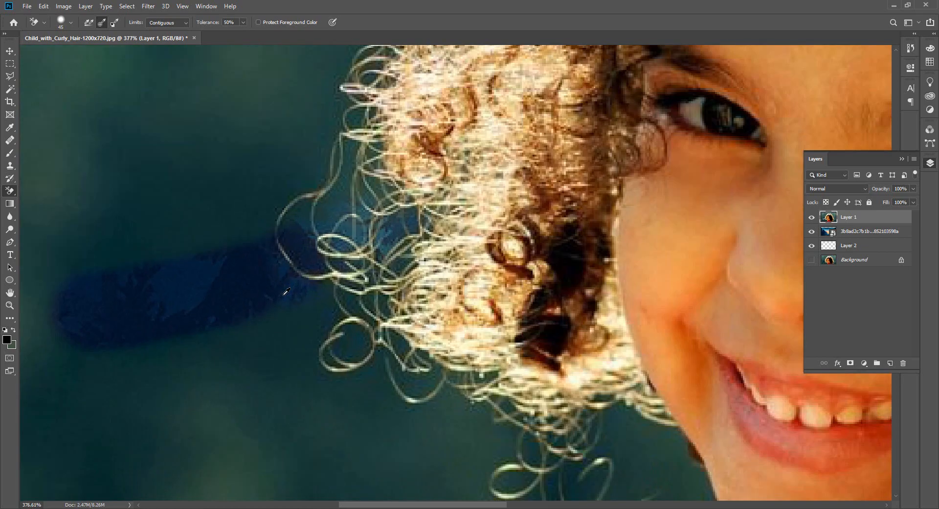
scroll(302, 258, "down", 2)
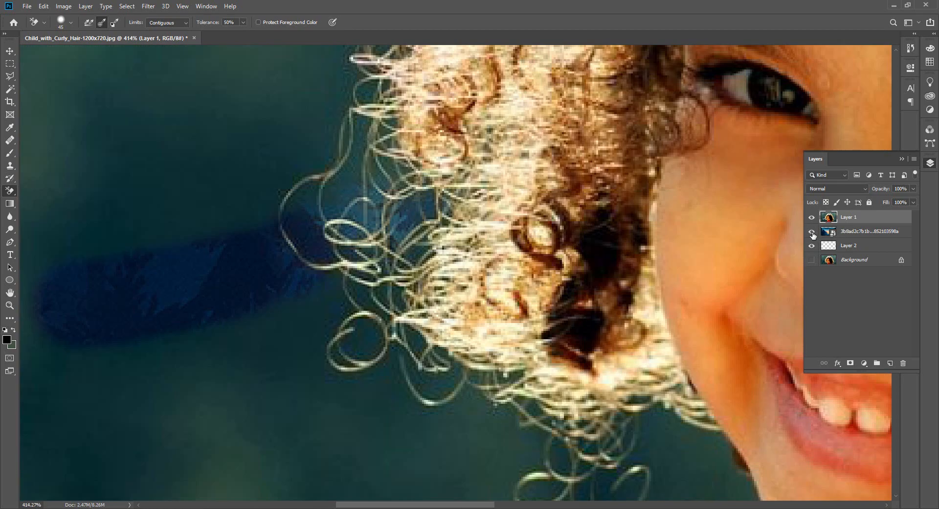
left_click(811, 231)
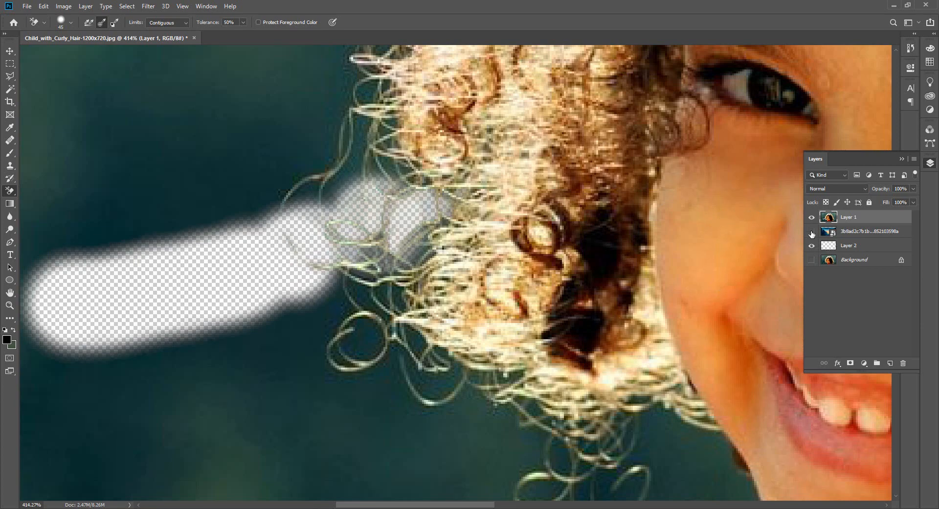
left_click(812, 231)
scroll(225, 233, "down", 3)
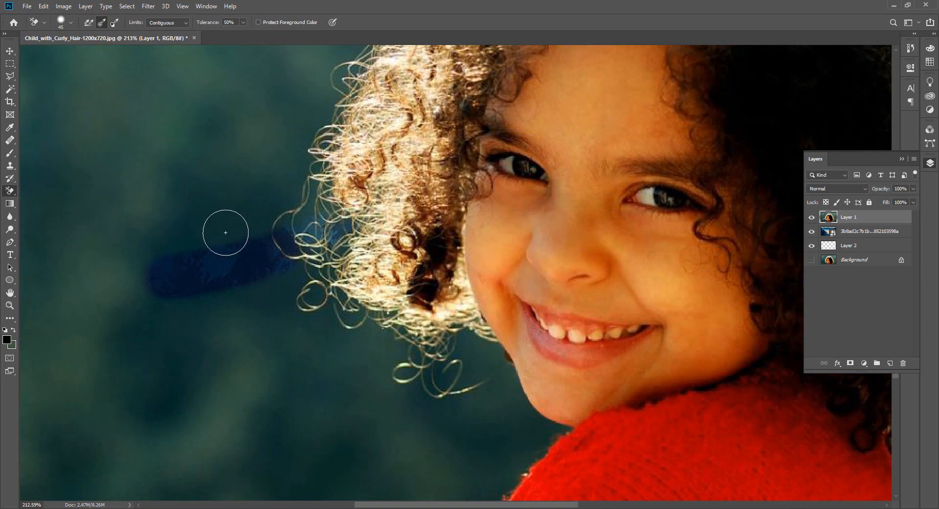
- Try a Background Eraser stroke that starts on the light hair left of the face, and undo it
scroll(162, 245, "down", 2)
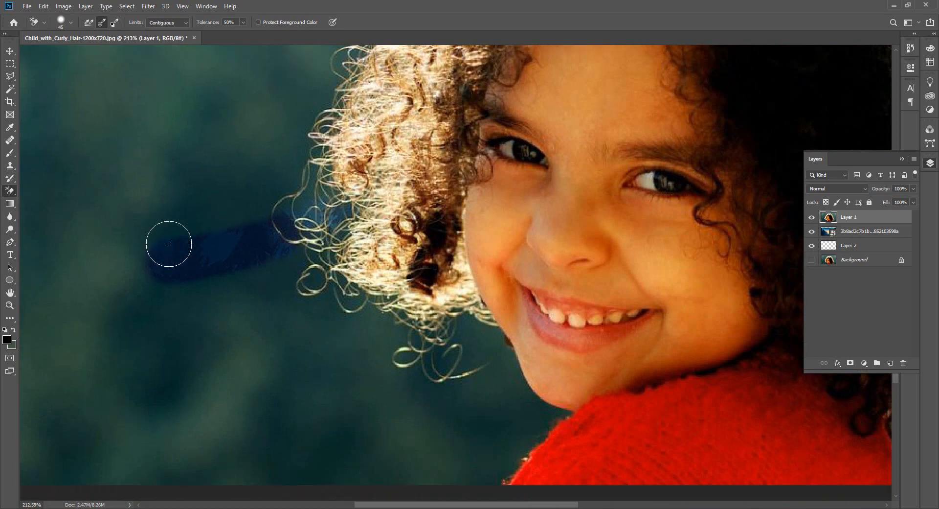
left_click_drag(368, 218, 396, 156)
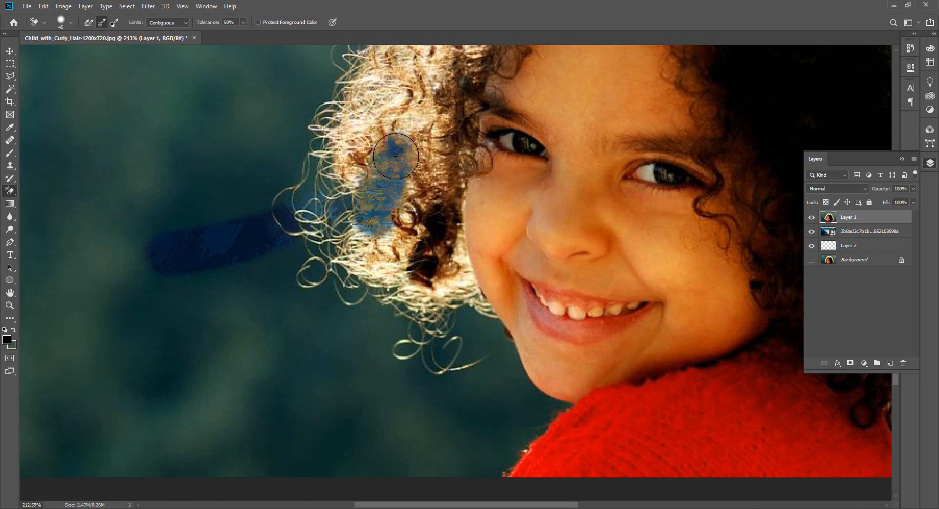
key("ctrl+z")
- Erase the backdrop along the hair's left outline, from beside the curls up to the crown at the photo's upper edge
scroll(227, 193, "down", 1)
left_click_drag(248, 172, 244, 314)
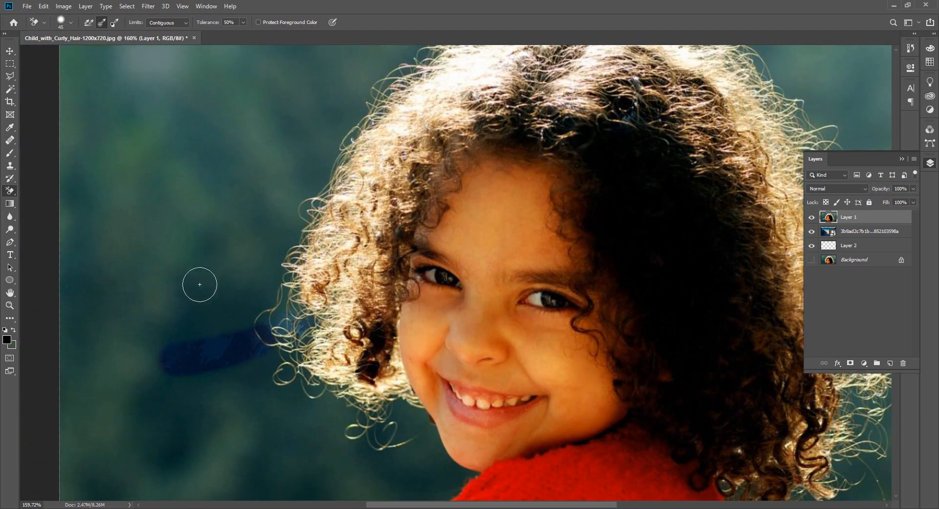
mouse_move(200, 285)
left_mouse_down()
mouse_move(264, 319)
mouse_move(286, 318)
mouse_move(319, 176)
mouse_move(375, 109)
mouse_move(286, 241)
mouse_move(270, 323)
mouse_move(292, 354)
mouse_move(296, 269)
mouse_move(276, 337)
mouse_move(253, 352)
mouse_move(205, 361)
mouse_move(282, 381)
mouse_move(279, 362)
mouse_move(288, 381)
mouse_move(346, 403)
mouse_move(409, 412)
mouse_move(417, 437)
mouse_move(371, 439)
mouse_move(287, 416)
mouse_move(290, 424)
mouse_move(330, 435)
mouse_move(347, 425)
mouse_move(259, 373)
mouse_move(264, 297)
mouse_move(291, 209)
mouse_move(339, 124)
mouse_move(308, 165)
mouse_move(261, 338)
left_mouse_up()
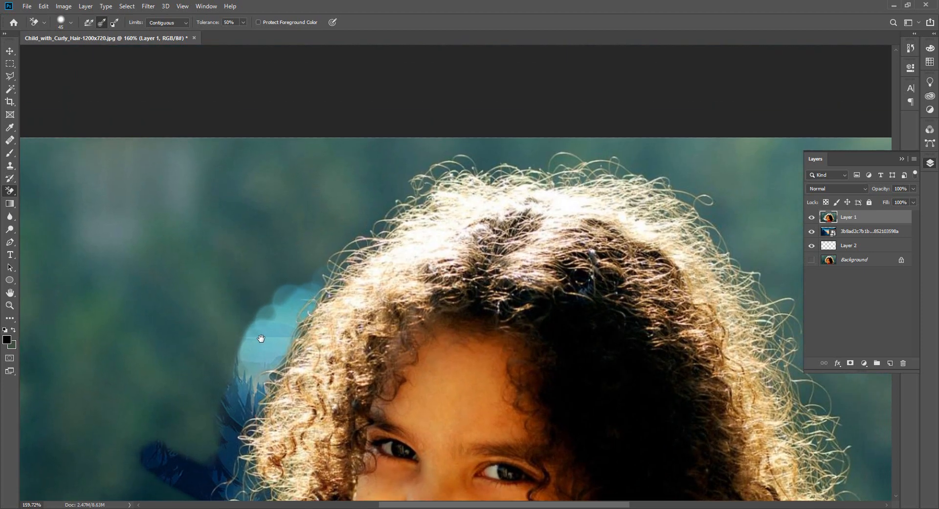
scroll(270, 321, "up", 3)
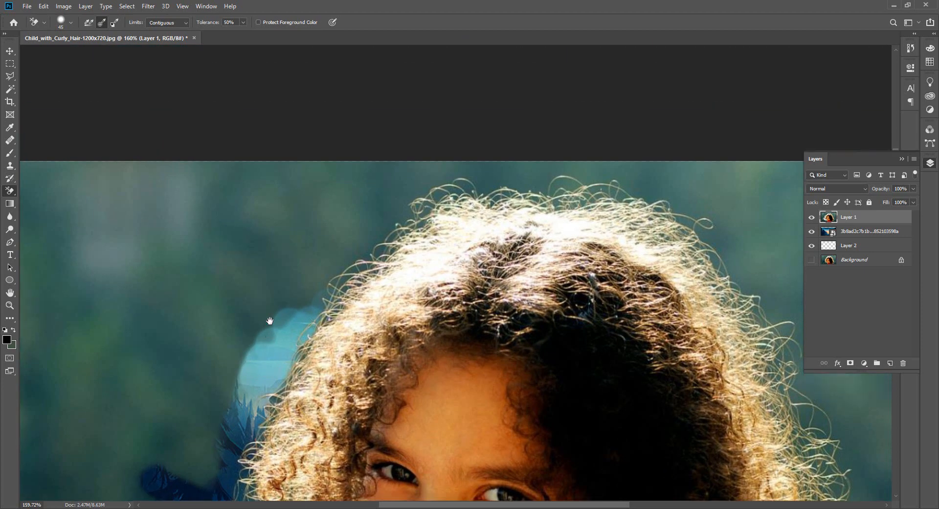
left_click_drag(270, 321, 255, 217)
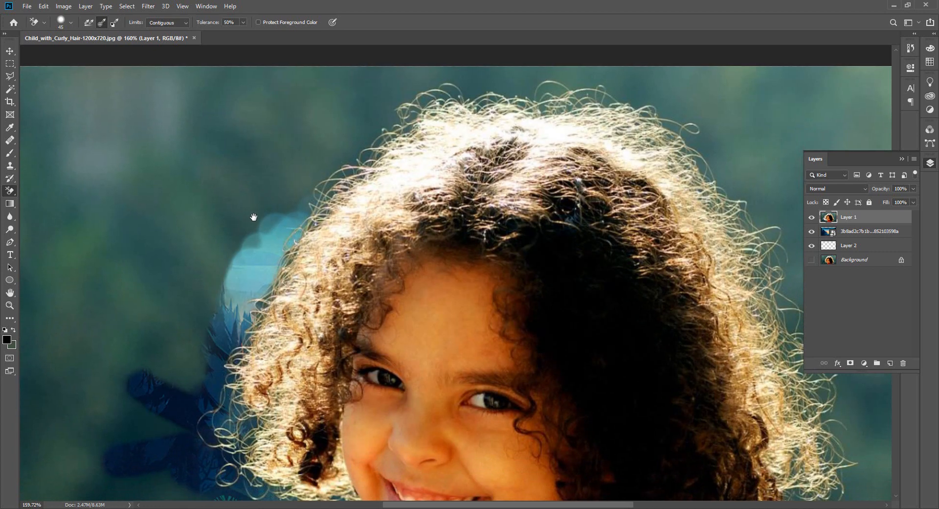
mouse_move(284, 184)
left_mouse_down()
mouse_move(308, 190)
mouse_move(336, 179)
mouse_move(300, 224)
mouse_move(279, 222)
mouse_move(346, 158)
mouse_move(447, 95)
mouse_move(386, 103)
mouse_move(277, 184)
left_mouse_up()
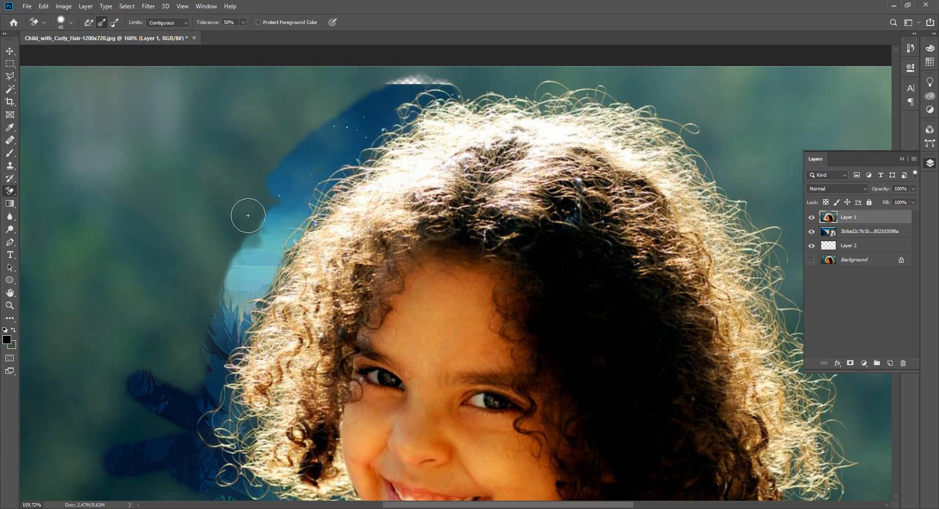
- Erase more of the backdrop beneath the left curls, beside the child's chin and shoulder
scroll(248, 215, "down", 5)
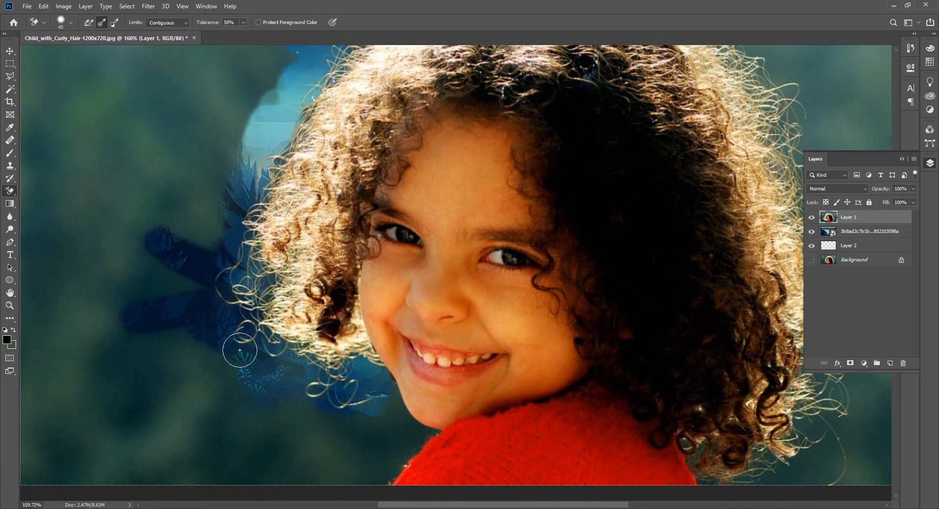
mouse_move(239, 350)
left_mouse_down()
mouse_move(300, 374)
mouse_move(365, 375)
mouse_move(392, 387)
mouse_move(400, 409)
mouse_move(403, 400)
mouse_move(341, 421)
mouse_move(385, 402)
mouse_move(393, 417)
mouse_move(394, 403)
mouse_move(327, 427)
left_mouse_up()
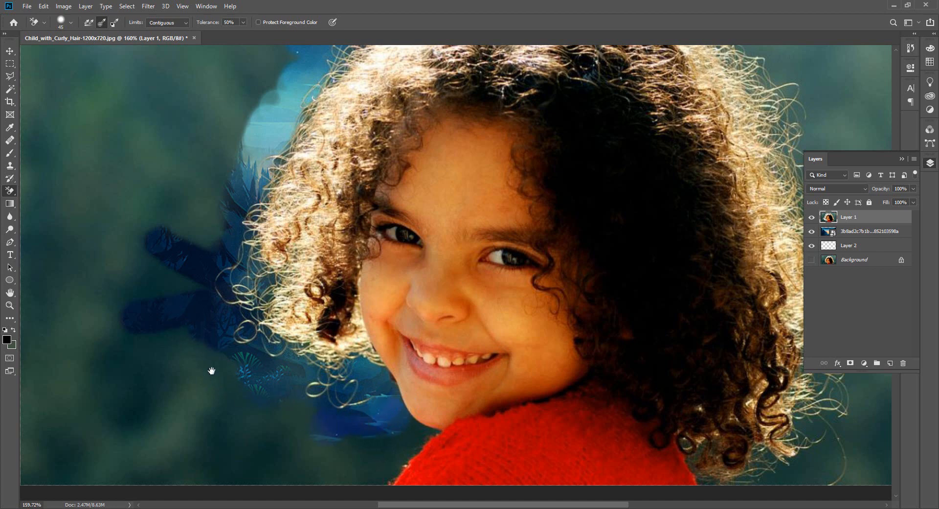
mouse_move(211, 370)
left_mouse_down()
mouse_move(243, 442)
mouse_move(222, 457)
left_mouse_up()
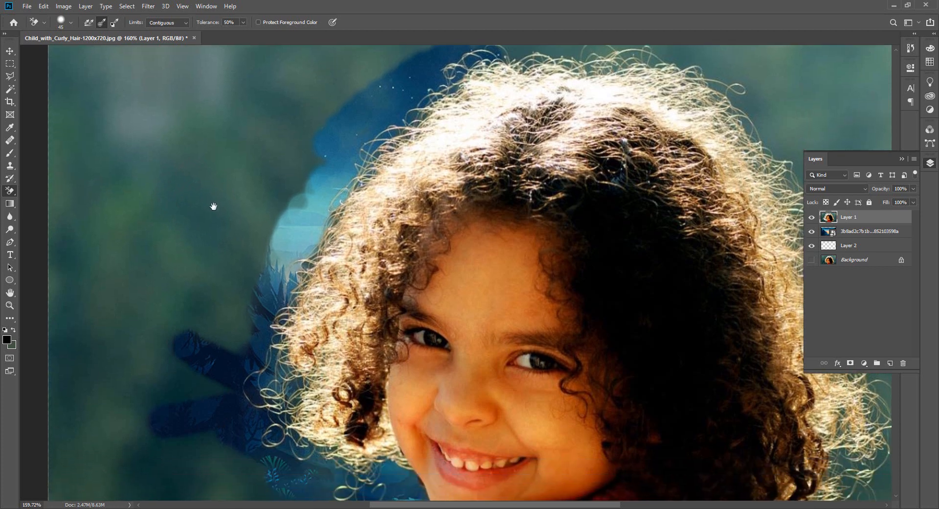
- Widen the erased band left of the hair and extend it down to the photo's lower edge
left_click_drag(225, 257, 214, 203)
left_click(239, 185)
mouse_move(239, 185)
left_mouse_down()
mouse_move(266, 192)
mouse_move(308, 157)
left_mouse_up()
mouse_move(370, 122)
left_mouse_down()
mouse_move(411, 105)
mouse_move(311, 221)
mouse_move(271, 380)
mouse_move(277, 410)
mouse_move(311, 455)
mouse_move(330, 463)
left_mouse_up()
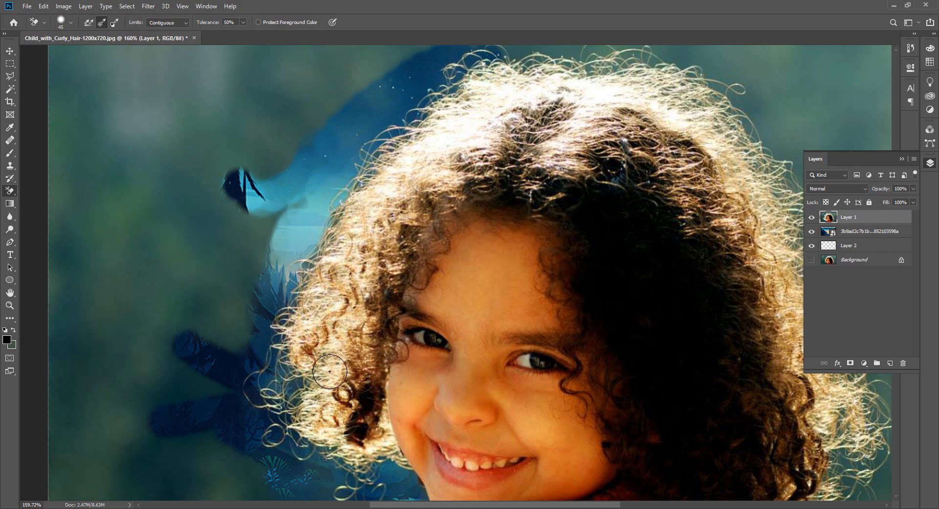
left_click_drag(313, 336, 232, 251)
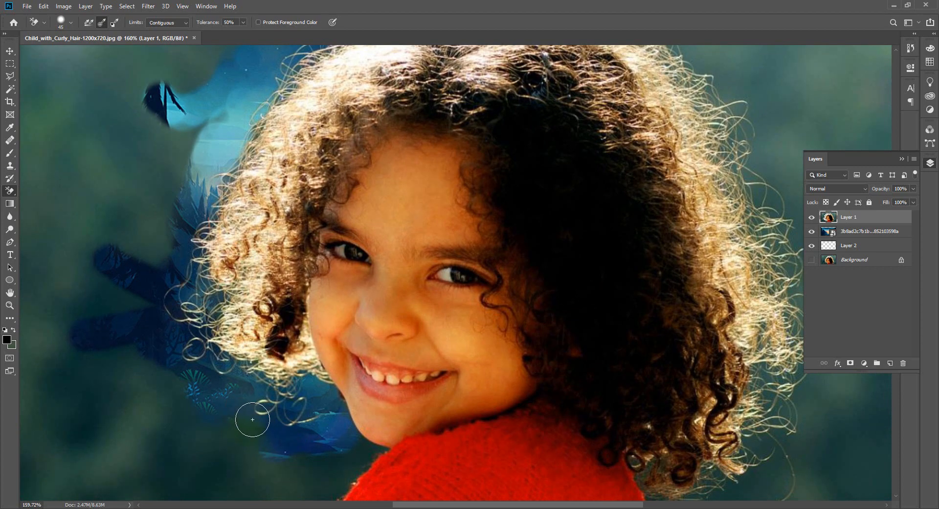
mouse_move(251, 419)
left_mouse_down()
mouse_move(237, 432)
mouse_move(262, 421)
mouse_move(264, 391)
mouse_move(233, 399)
mouse_move(215, 376)
mouse_move(257, 410)
mouse_move(191, 399)
mouse_move(230, 415)
mouse_move(254, 408)
mouse_move(237, 435)
mouse_move(275, 449)
mouse_move(286, 470)
mouse_move(323, 465)
mouse_move(279, 468)
mouse_move(146, 427)
mouse_move(152, 200)
mouse_move(179, 141)
mouse_move(216, 101)
mouse_move(152, 328)
mouse_move(164, 459)
mouse_move(158, 371)
mouse_move(186, 440)
mouse_move(202, 442)
mouse_move(187, 433)
mouse_move(209, 431)
mouse_move(192, 390)
mouse_move(154, 365)
mouse_move(223, 401)
left_mouse_up()
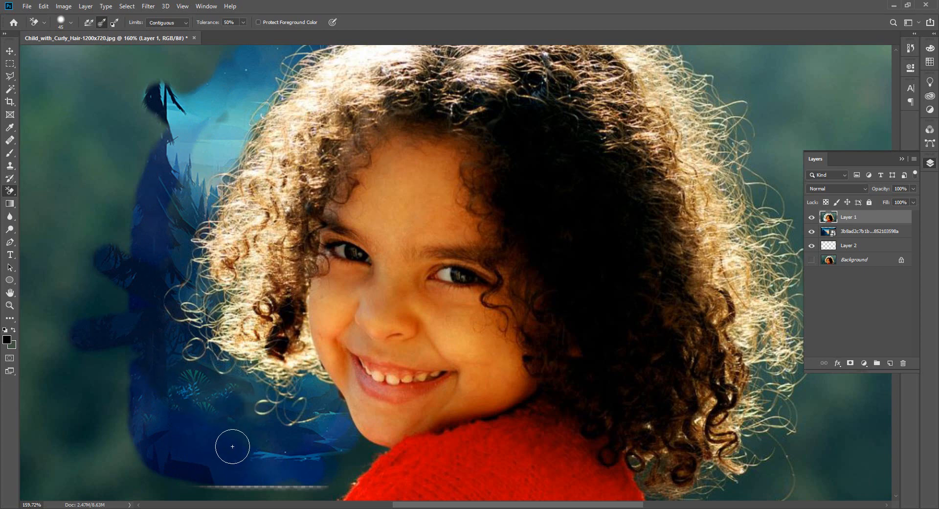
- Draw a closed Pen path through the erased band beside the hair and around the outside of the photo's left part
scroll(250, 428, "down", 2)
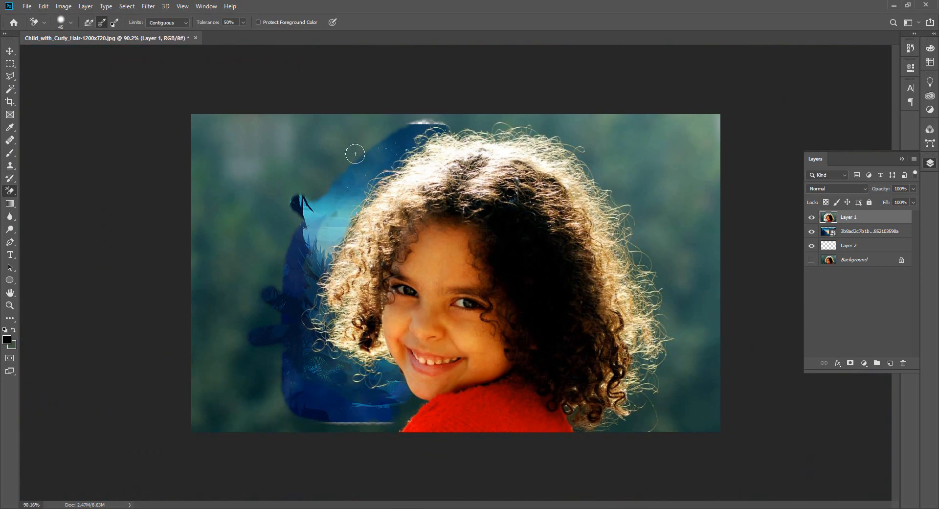
scroll(337, 189, "up", 2)
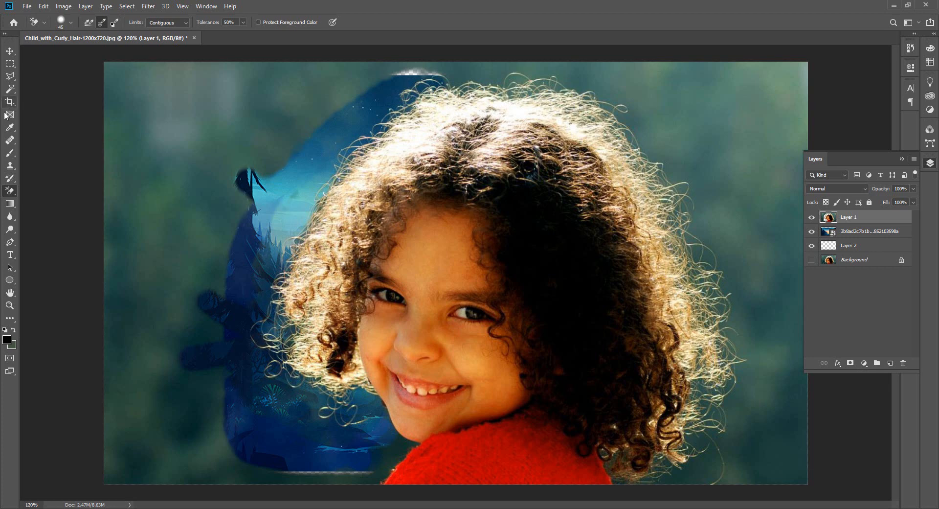
left_click(10, 241)
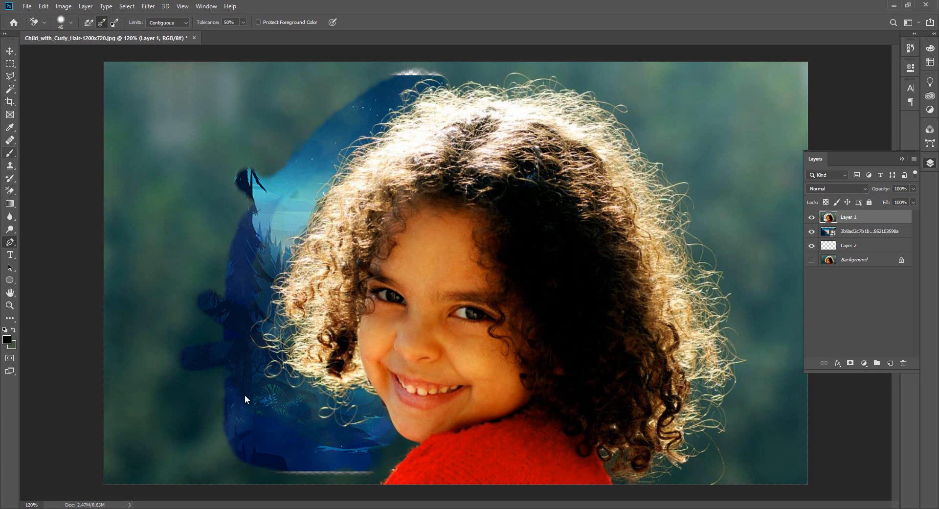
left_click(330, 499)
left_click_drag(332, 465, 258, 412)
left_click_drag(247, 363, 248, 346)
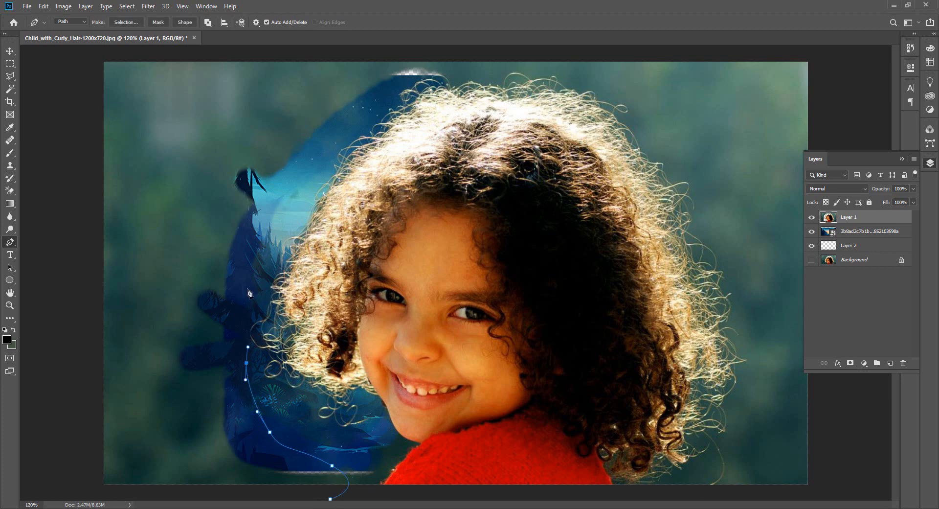
left_click(300, 182)
left_click(423, 75)
left_click(422, 52)
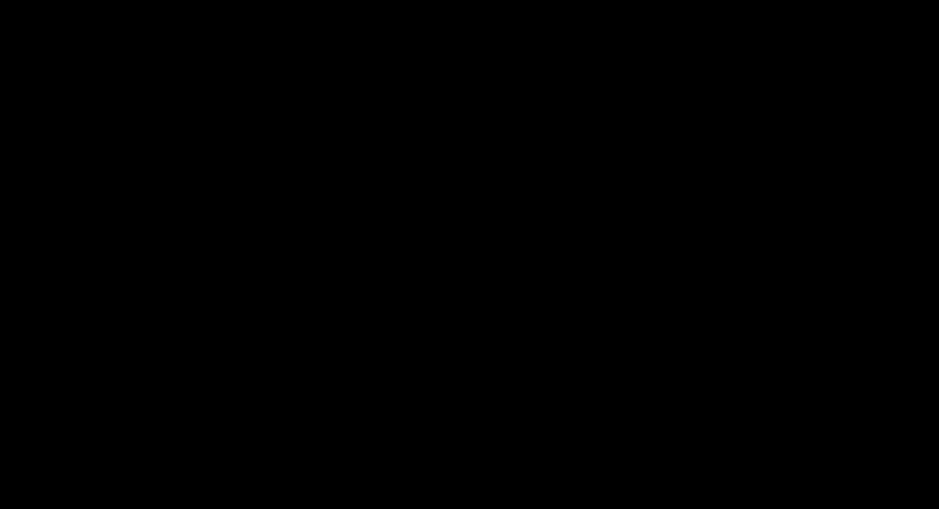
left_click(77, 57)
left_click(69, 486)
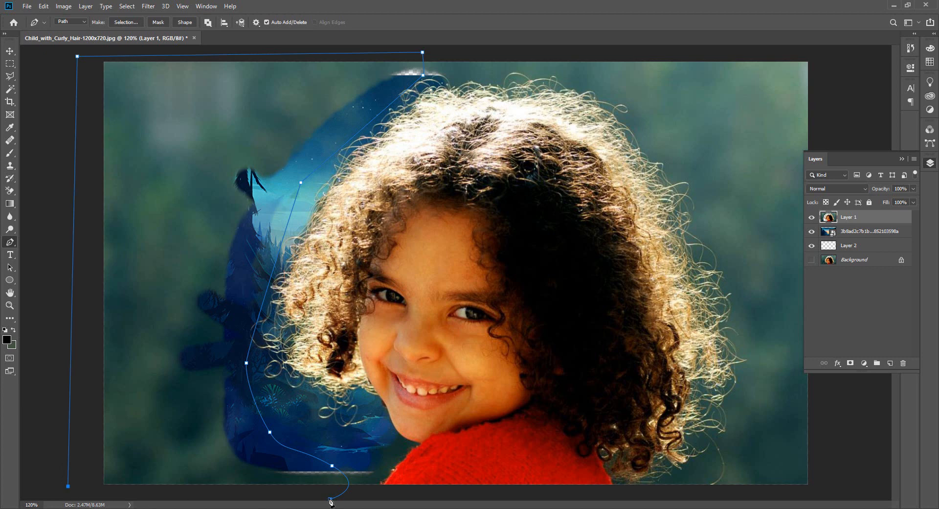
left_click(330, 498)
- Turn the path into a selection, delete the enclosed backdrop from Layer 1, and deselect
key("ctrl+Return")
key("Delete")
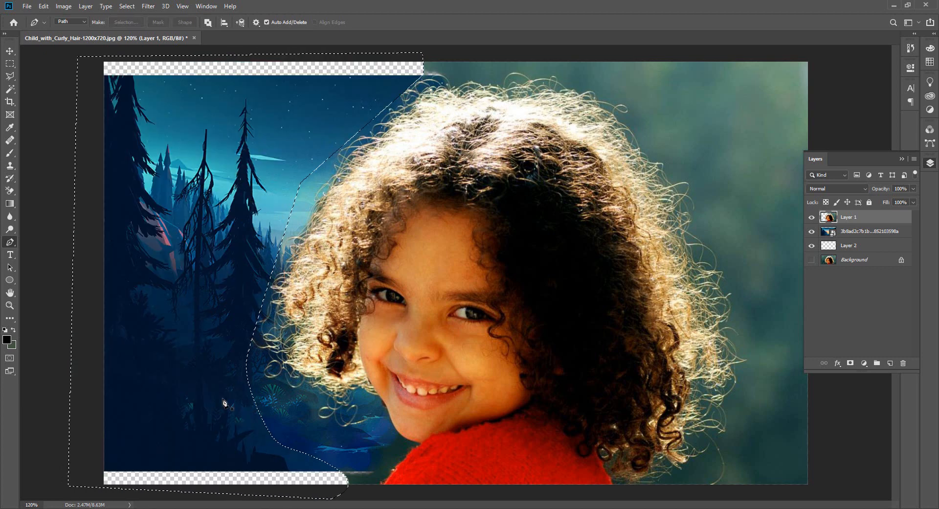
key("ctrl+d")
- Scale the forest landscape layer proportionally to 8.74% so it covers the whole canvas, and commit the transform
left_click(11, 50)
left_click(274, 185)
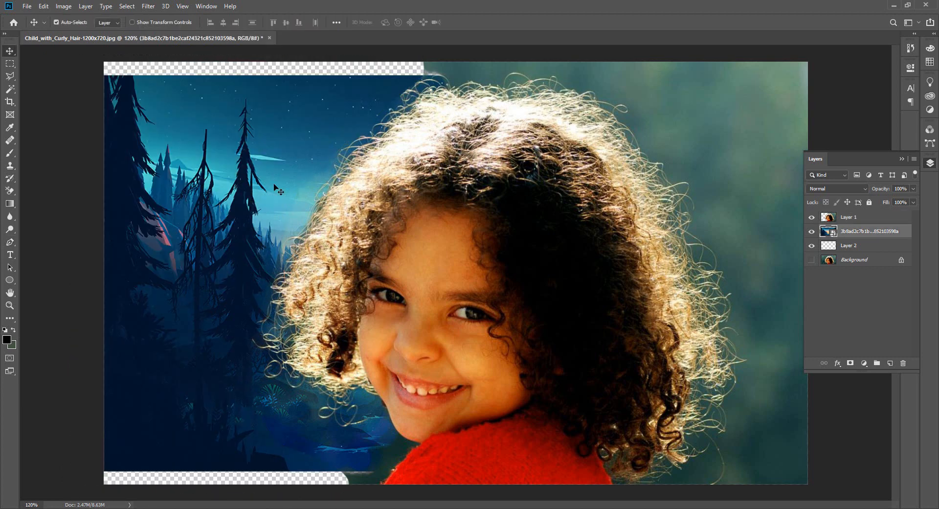
scroll(274, 185, "down", 3)
key("ctrl+t")
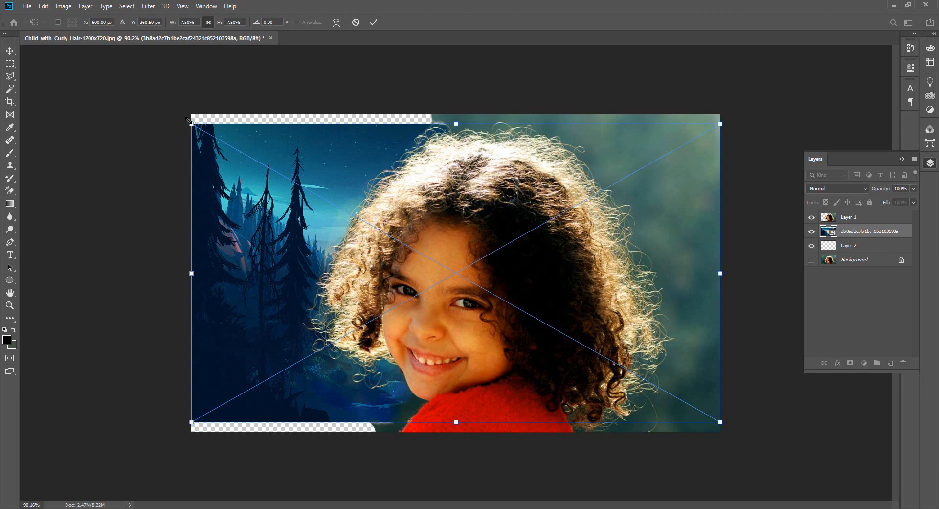
left_click_drag(188, 120, 160, 55)
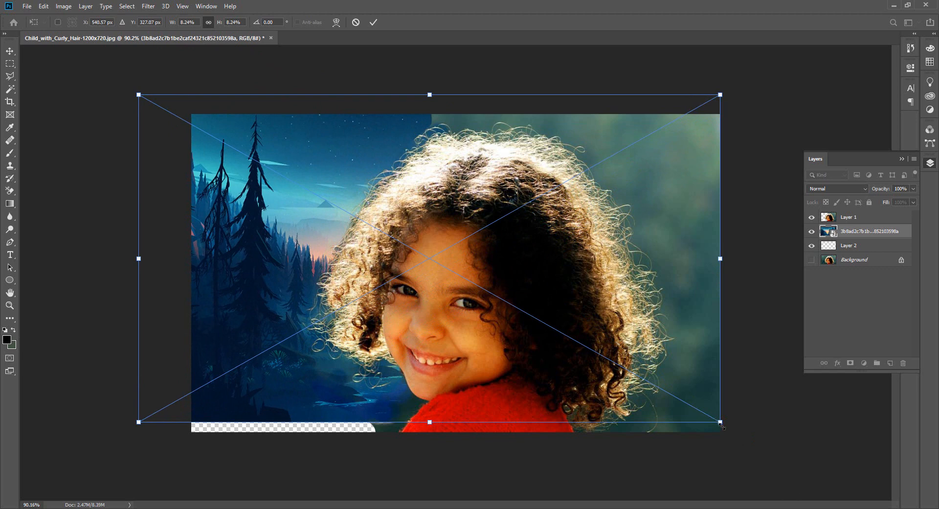
left_click_drag(721, 423, 756, 441)
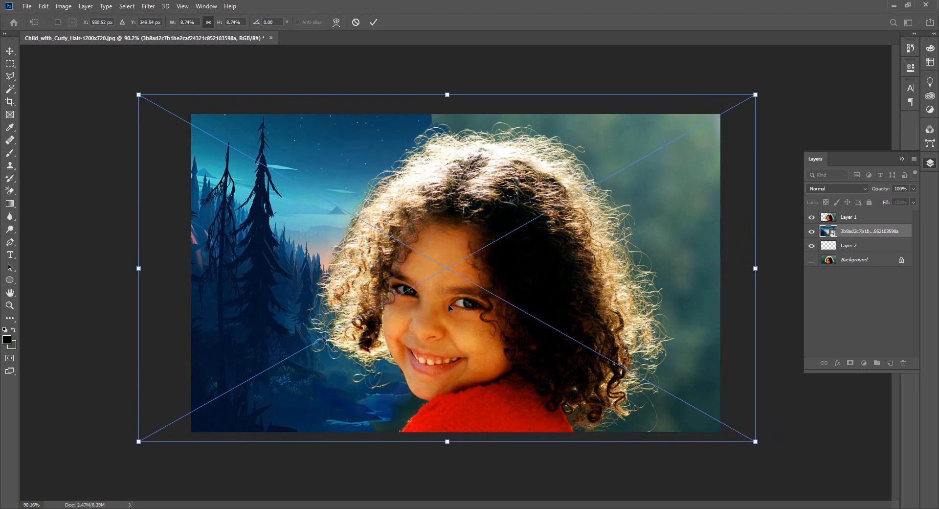
key("Return")
- Make Layer 1 active and use the Background Eraser to remove the leftover backdrop between the chin, curls and red sweater
left_click(432, 367)
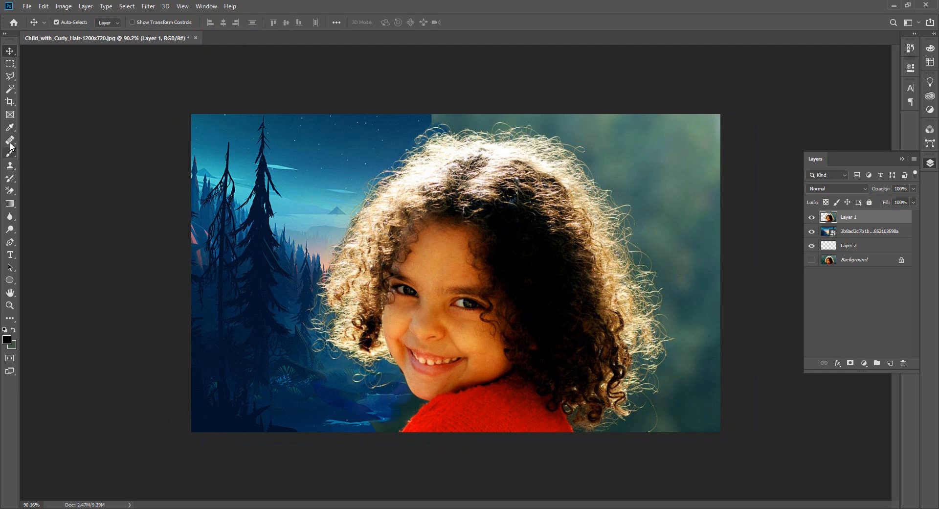
left_click(9, 191)
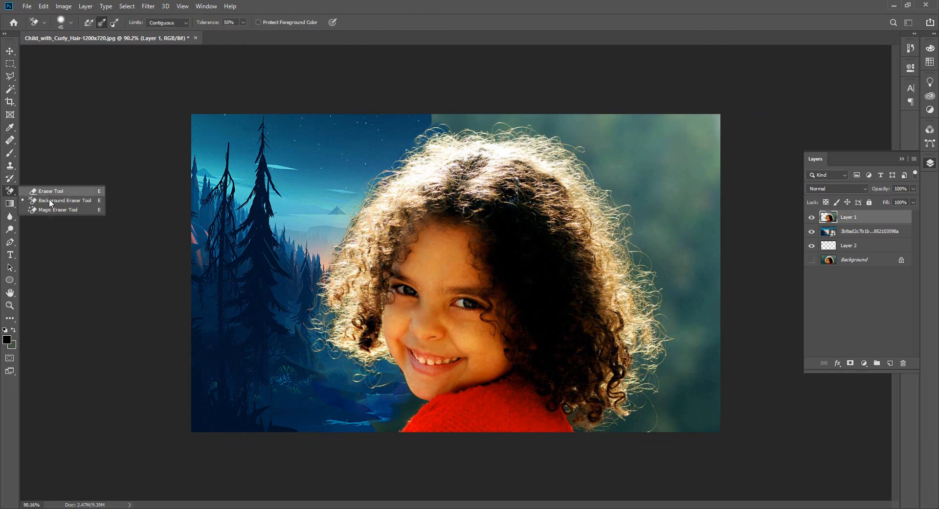
left_click(69, 198)
scroll(434, 421, "up", 5)
left_click_drag(348, 414, 362, 356)
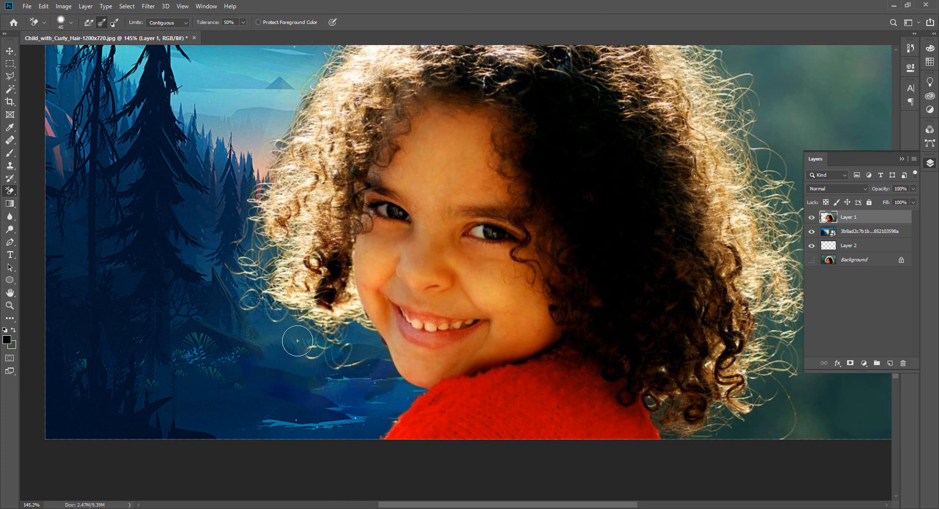
scroll(348, 407, "down", 3)
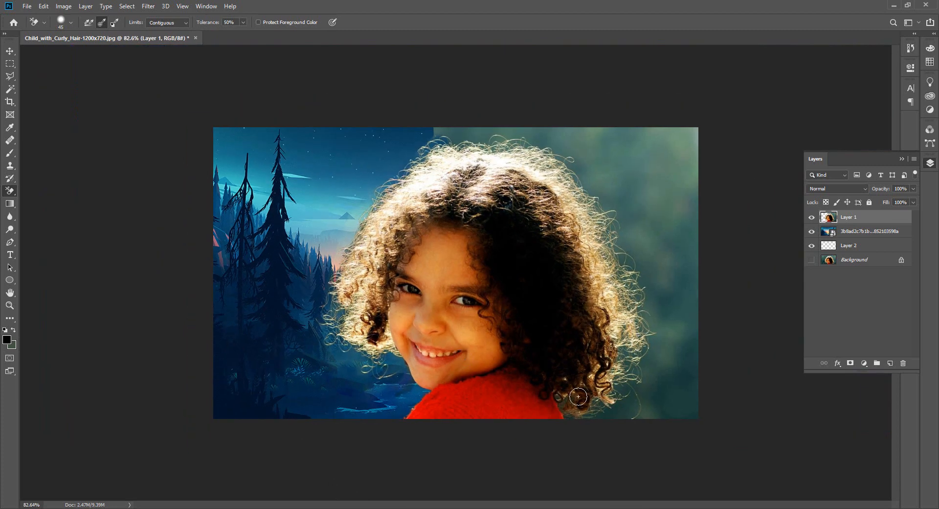
scroll(498, 285, "up", 2)
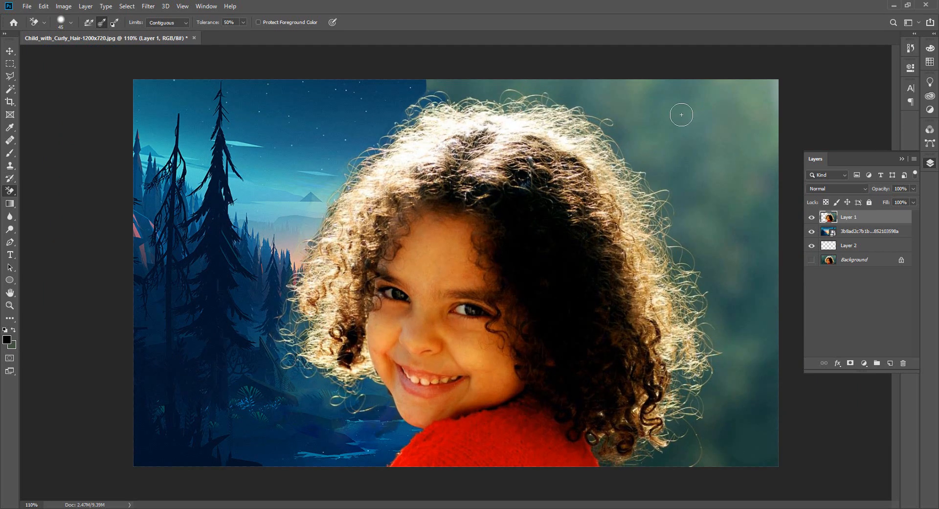
- Erase the green backdrop beside the right side of the hair on Layer 1 with the Background Eraser at 50% tolerance
mouse_move(680, 112)
left_mouse_down()
mouse_move(676, 152)
mouse_move(643, 154)
mouse_move(531, 96)
mouse_move(467, 102)
mouse_move(432, 93)
mouse_move(451, 83)
mouse_move(543, 91)
mouse_move(421, 89)
mouse_move(527, 82)
mouse_move(608, 111)
mouse_move(662, 182)
mouse_move(653, 175)
mouse_move(687, 178)
mouse_move(674, 191)
mouse_move(643, 193)
mouse_move(655, 210)
left_mouse_up()
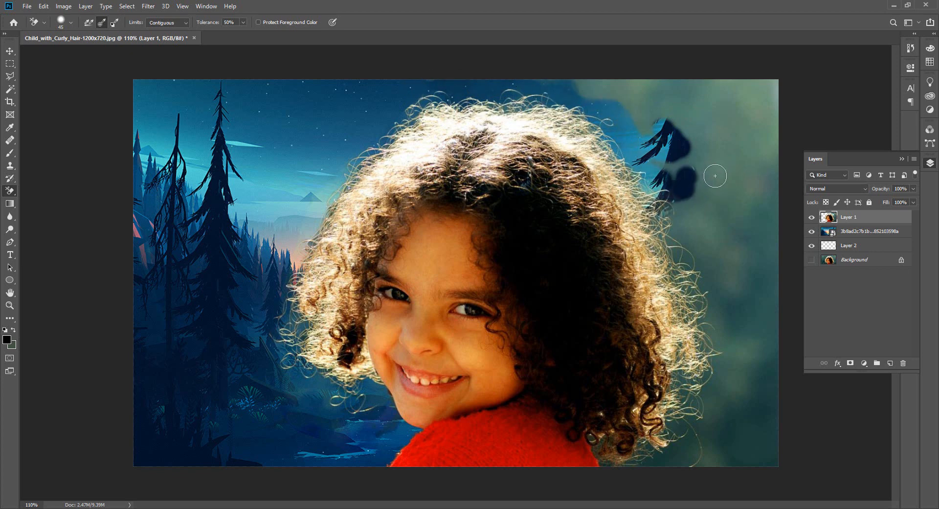
left_click(715, 175)
mouse_move(715, 177)
left_mouse_down()
mouse_move(702, 200)
mouse_move(656, 206)
mouse_move(653, 219)
mouse_move(682, 238)
left_mouse_up()
left_click(671, 167)
mouse_move(626, 105)
left_mouse_down()
mouse_move(643, 82)
mouse_move(664, 108)
mouse_move(676, 152)
mouse_move(706, 159)
mouse_move(682, 90)
mouse_move(741, 107)
mouse_move(690, 108)
mouse_move(770, 148)
mouse_move(758, 174)
mouse_move(773, 93)
mouse_move(711, 234)
mouse_move(684, 204)
mouse_move(769, 172)
mouse_move(758, 248)
mouse_move(690, 244)
mouse_move(664, 256)
mouse_move(709, 349)
mouse_move(730, 341)
mouse_move(737, 292)
mouse_move(712, 258)
mouse_move(700, 281)
mouse_move(718, 322)
mouse_move(722, 306)
mouse_move(684, 254)
mouse_move(737, 217)
mouse_move(729, 269)
mouse_move(772, 186)
mouse_move(779, 84)
mouse_move(766, 117)
mouse_move(776, 206)
mouse_move(748, 240)
mouse_move(738, 334)
mouse_move(700, 368)
mouse_move(678, 365)
mouse_move(679, 341)
mouse_move(683, 389)
left_mouse_up()
- Erase the backdrop around the lower right curls and next to the red sweater on Layer 1
scroll(703, 427, "up", 7)
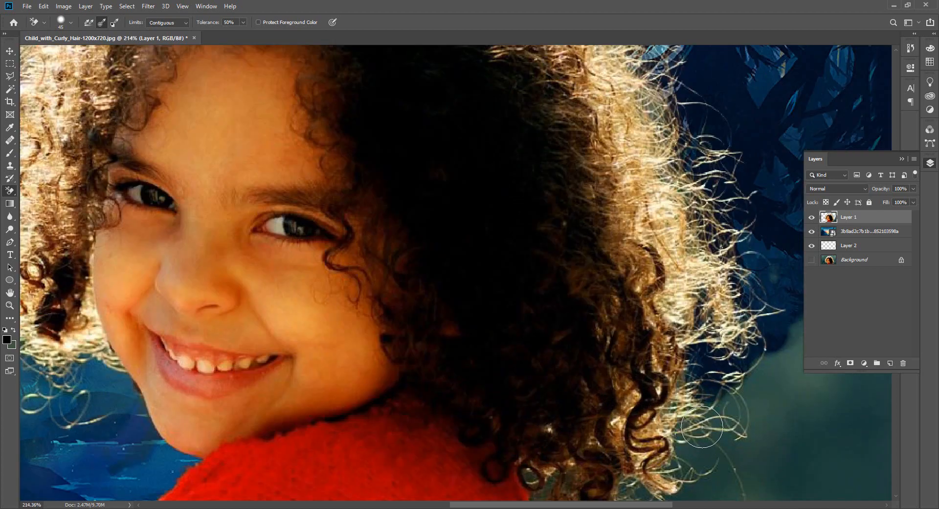
left_click_drag(734, 425, 350, 128)
mouse_move(582, 245)
left_mouse_down()
mouse_move(529, 213)
mouse_move(486, 276)
mouse_move(494, 245)
mouse_move(471, 227)
mouse_move(449, 316)
mouse_move(537, 346)
mouse_move(415, 340)
mouse_move(381, 348)
mouse_move(420, 282)
mouse_move(561, 304)
mouse_move(560, 343)
mouse_move(611, 336)
mouse_move(680, 244)
mouse_move(645, 247)
mouse_move(589, 313)
mouse_move(375, 351)
mouse_move(344, 319)
mouse_move(342, 348)
mouse_move(327, 303)
mouse_move(350, 327)
mouse_move(622, 181)
mouse_move(536, 226)
mouse_move(644, 187)
mouse_move(676, 340)
mouse_move(594, 250)
mouse_move(609, 220)
left_mouse_up()
scroll(603, 314, "down", 5)
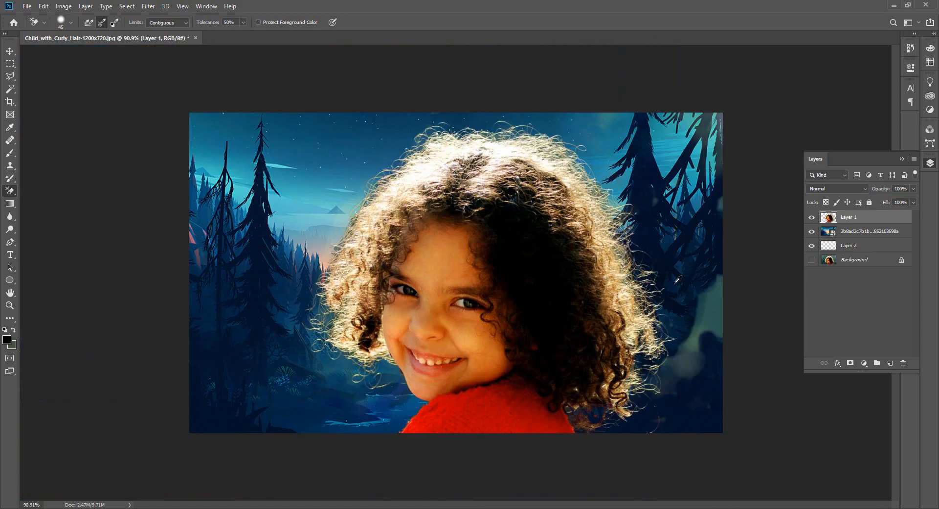
- Set the background colour to the green of the leftover backdrop patch near the photo's right edge (#2e5550)
scroll(678, 281, "up", 4)
left_click_drag(720, 335, 360, 338)
scroll(395, 360, "up", 2)
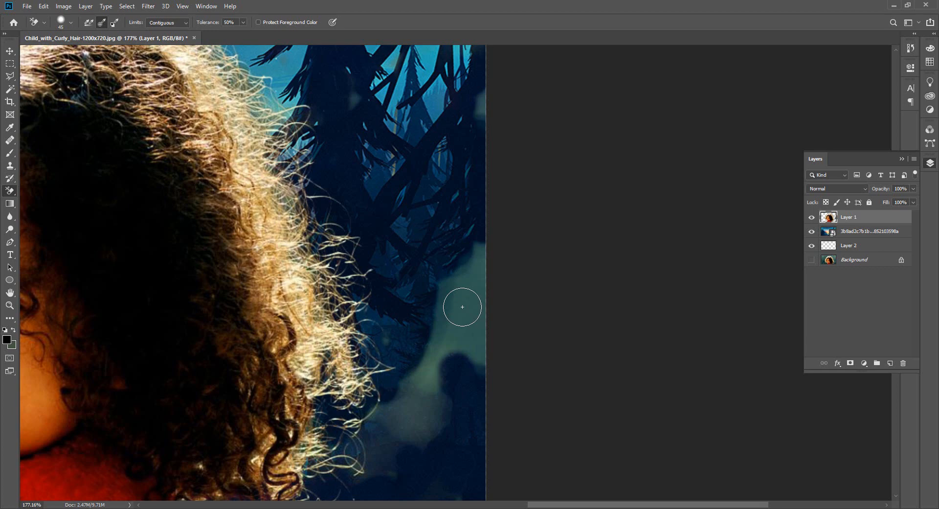
left_click(13, 349)
left_click_drag(346, 260, 627, 174)
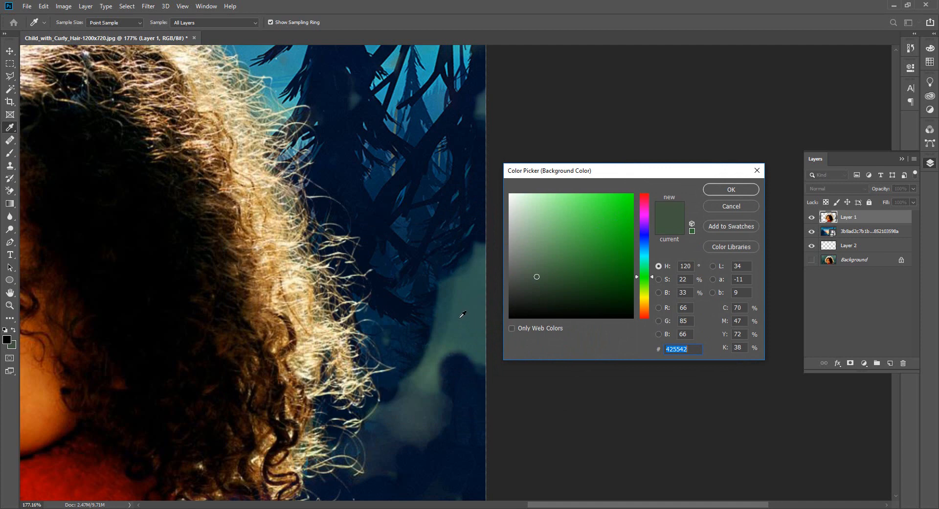
left_click(732, 189)
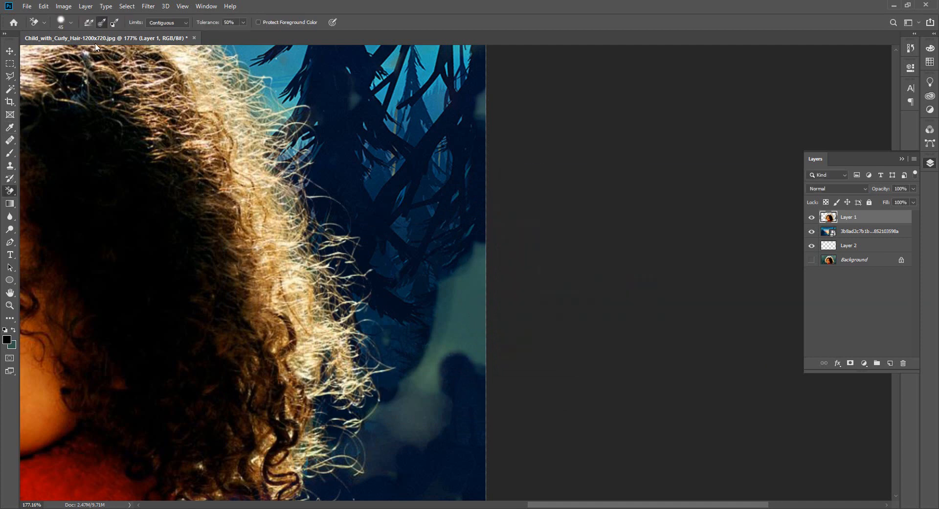
- Set the Background Eraser to Background Swatch sampling at 100% tolerance and erase the leftover green patches right of the hair
left_click(115, 23)
mouse_move(462, 268)
left_mouse_down()
mouse_move(460, 338)
mouse_move(473, 235)
mouse_move(480, 369)
mouse_move(443, 405)
mouse_move(411, 377)
left_mouse_up()
left_click_drag(410, 377, 515, 240)
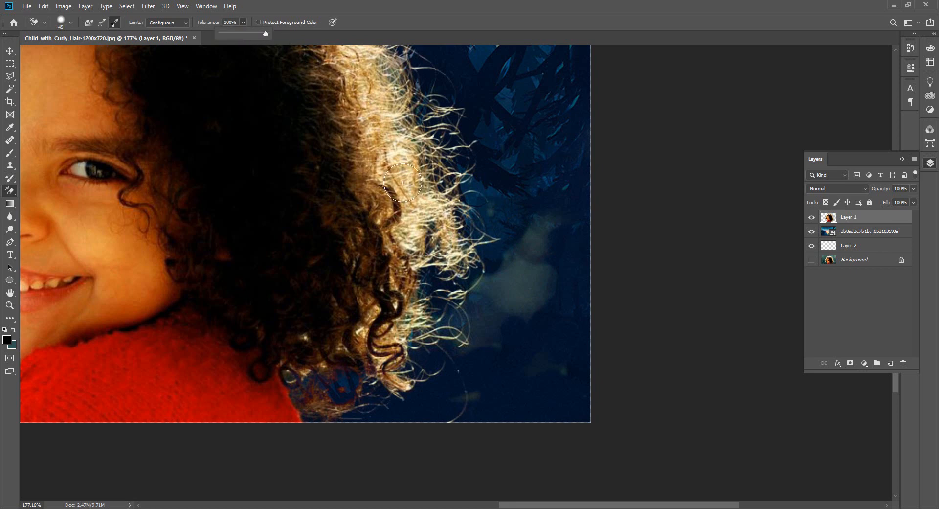
mouse_move(538, 294)
left_mouse_down()
mouse_move(534, 224)
mouse_move(547, 312)
mouse_move(515, 339)
mouse_move(470, 301)
mouse_move(503, 295)
mouse_move(476, 398)
mouse_move(551, 317)
mouse_move(511, 243)
left_mouse_up()
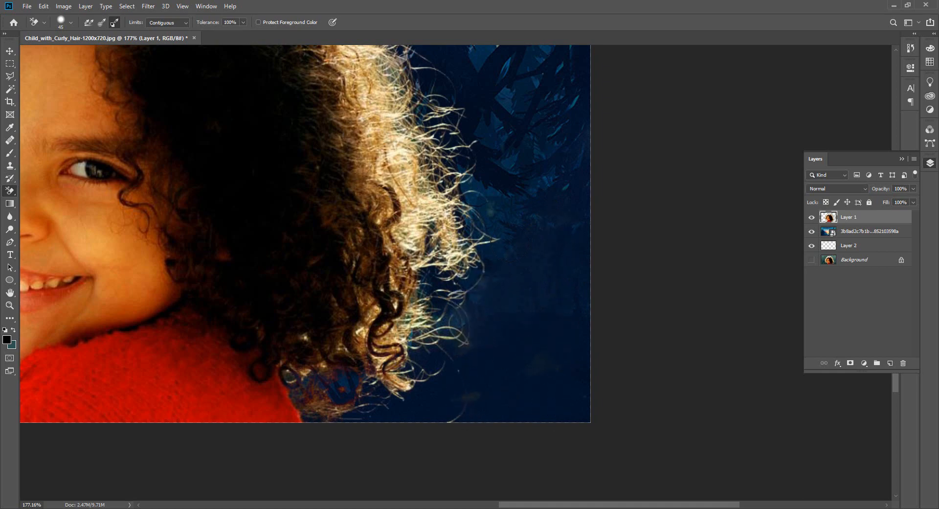
- Undo the last Background Eraser strokes along the upper-left edge of the hair
scroll(546, 229, "down", 3)
scroll(303, 285, "up", 6)
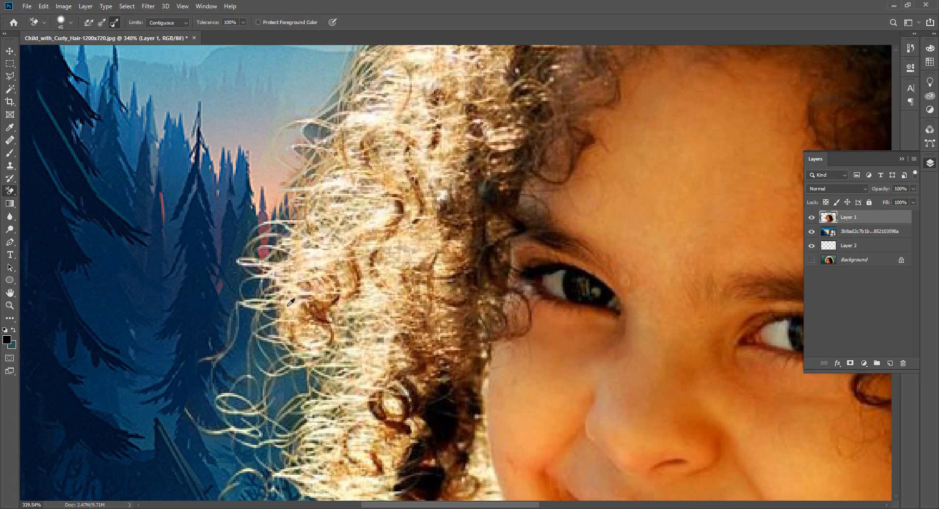
mouse_move(303, 288)
left_mouse_down()
mouse_move(154, 466)
mouse_move(103, 497)
mouse_move(226, 449)
mouse_move(387, 291)
mouse_move(371, 238)
left_mouse_up()
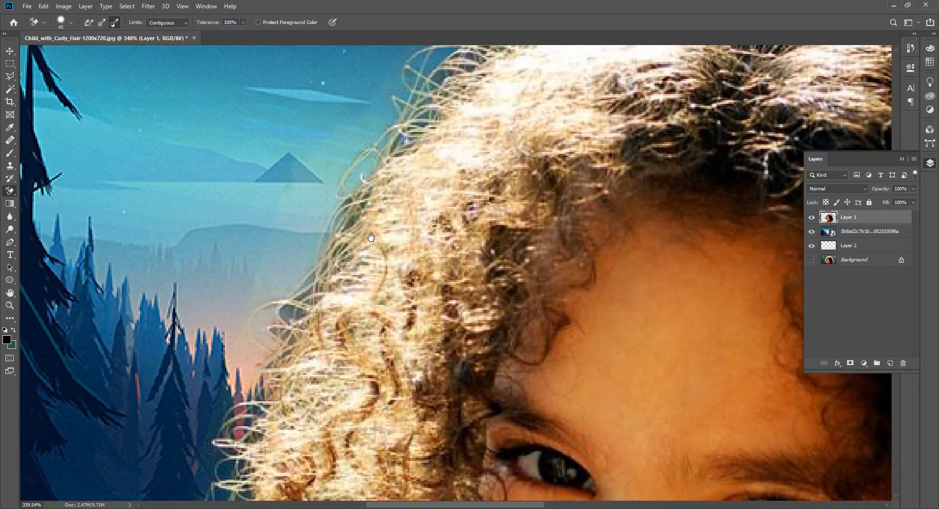
scroll(372, 248, "up", 1)
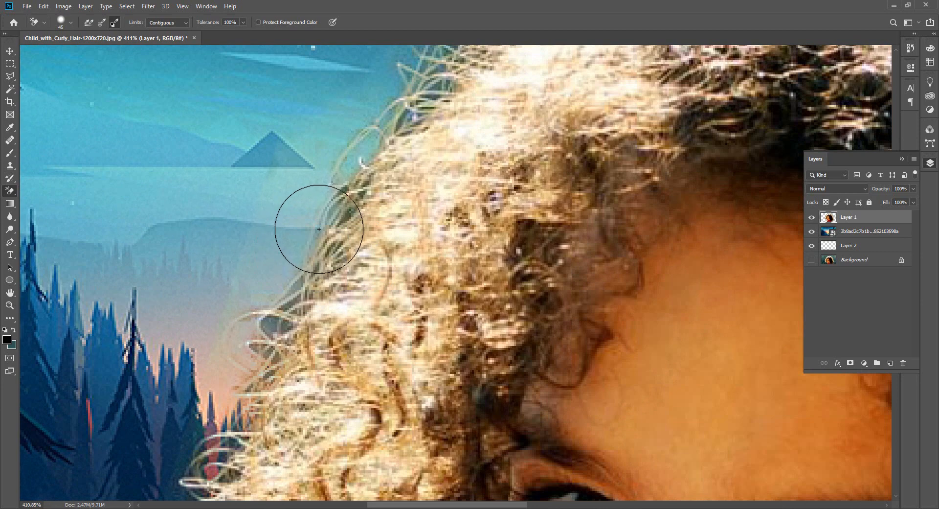
key("ctrl+z")
key("ctrl+z")
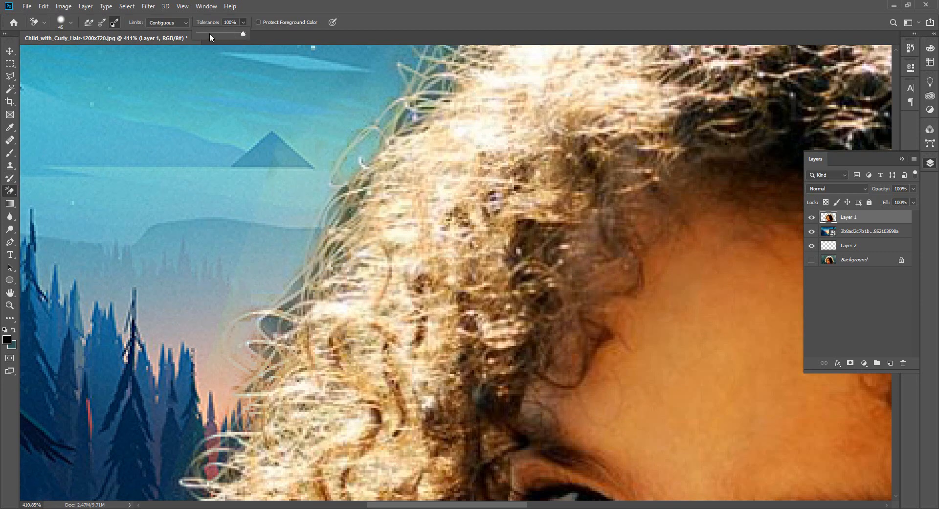
- Lower the eraser tolerance to 37% and erase the leftover backdrop tint between the stray hairs at the hair's upper-left edge
left_click(210, 33)
left_click_drag(245, 39, 249, 39)
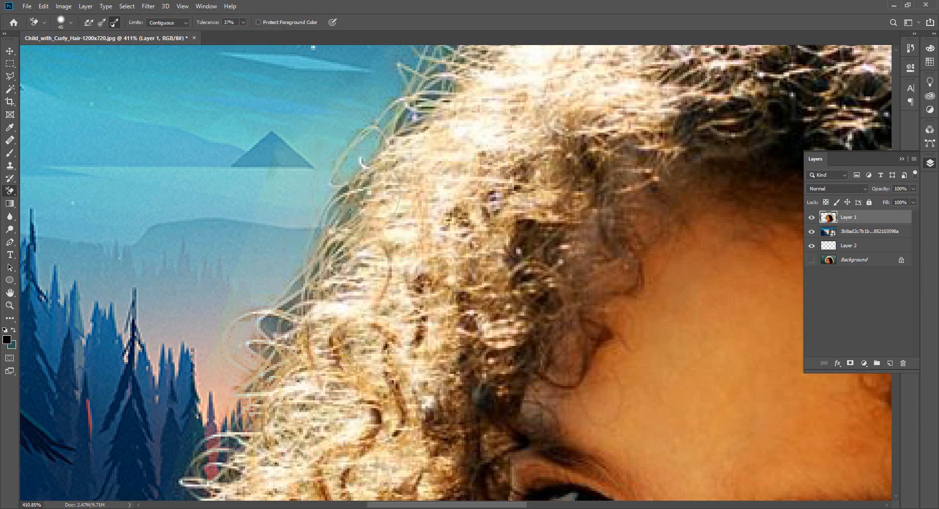
mouse_move(335, 278)
left_mouse_down()
mouse_move(270, 329)
mouse_move(277, 317)
mouse_move(263, 351)
mouse_move(269, 370)
left_mouse_up()
scroll(297, 301, "down", 4)
scroll(338, 183, "up", 5)
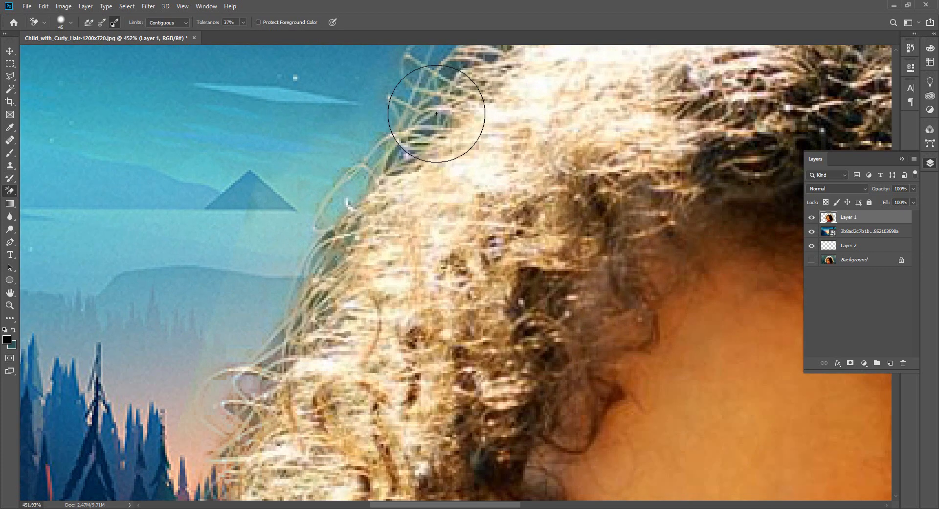
left_click_drag(436, 114, 436, 110)
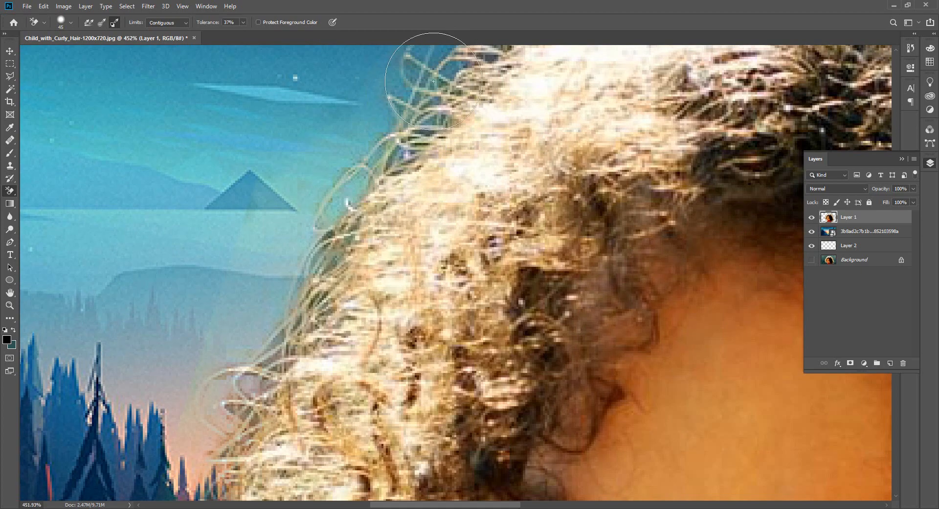
- Switch to the Move tool and examine the finished cut-out, especially the curls beside the red sweater
scroll(400, 108, "down", 10)
key("v")
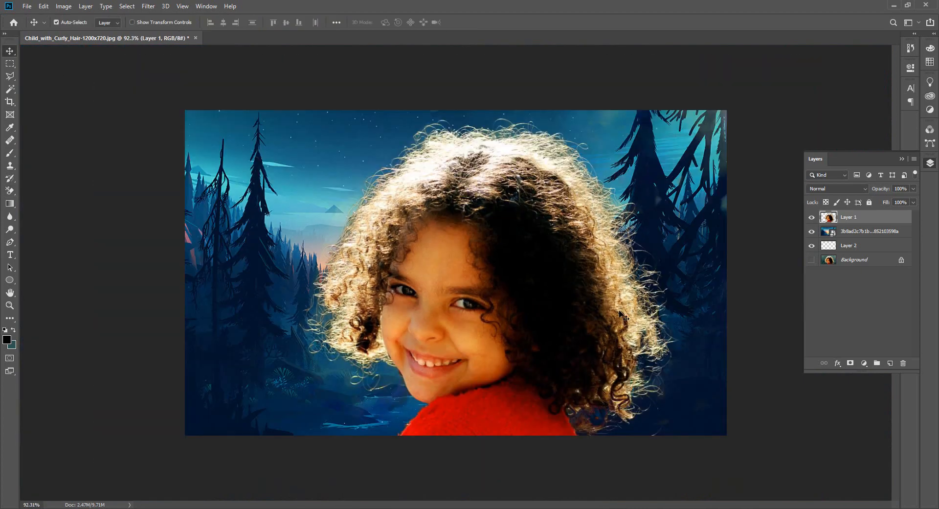
scroll(648, 403, "up", 6)
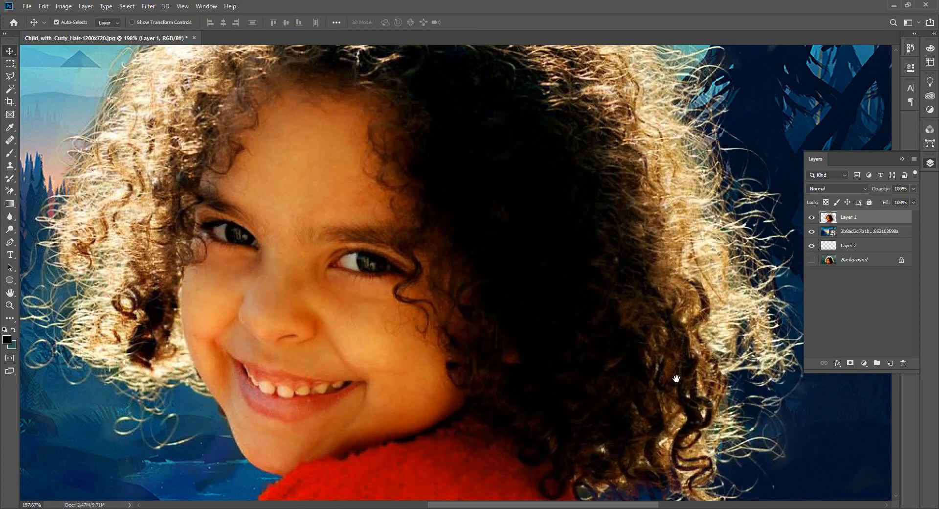
left_click_drag(676, 378, 440, 139)
scroll(440, 224, "up", 2)
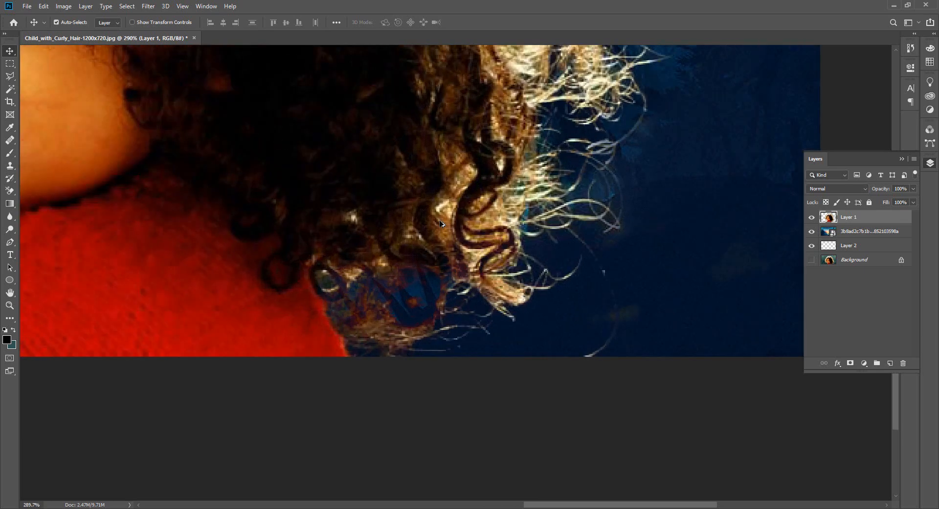
scroll(440, 229, "down", 4)
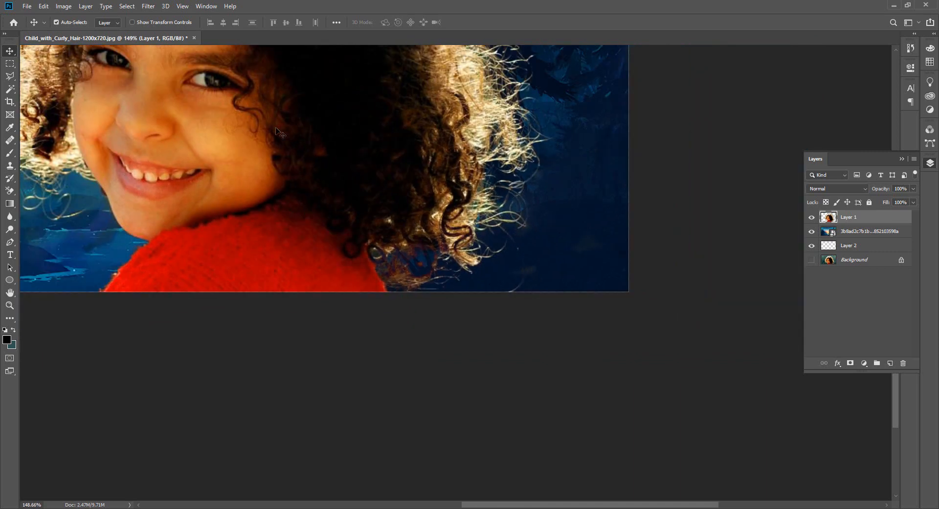
scroll(347, 321, "down", 2)
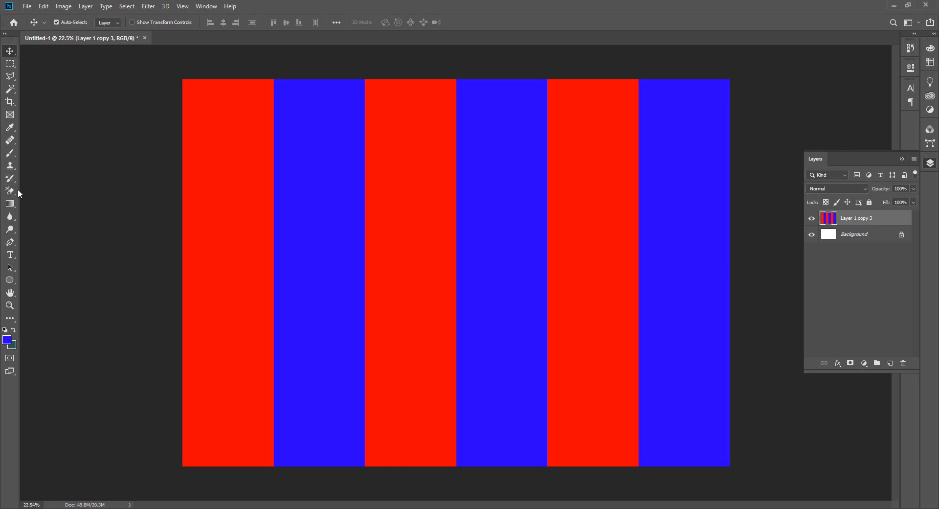
- In the striped Untitled-1 document, erase with the Background Eraser inside the first red stripe using Once sampling, and across into blue using Continuous sampling
left_click_drag(8, 191, 49, 205)
left_click(48, 202)
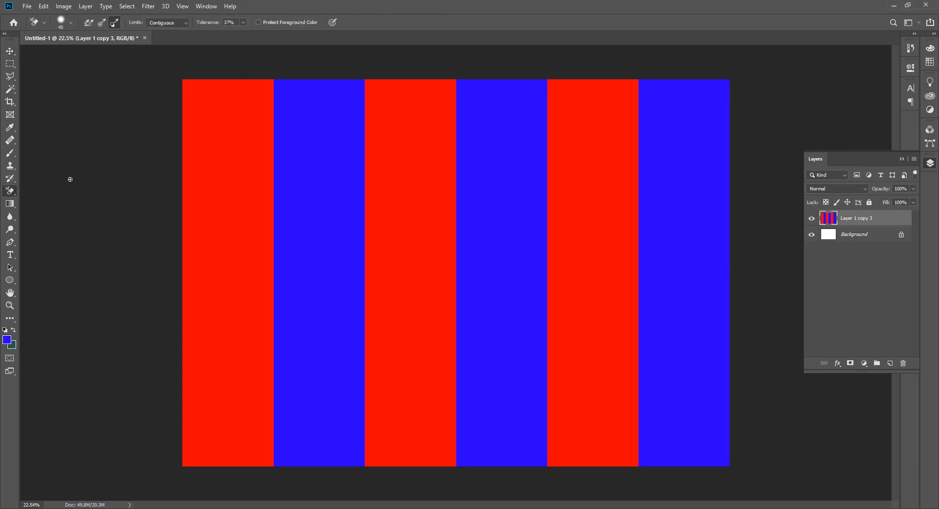
left_click(100, 23)
left_click_drag(219, 261, 227, 230)
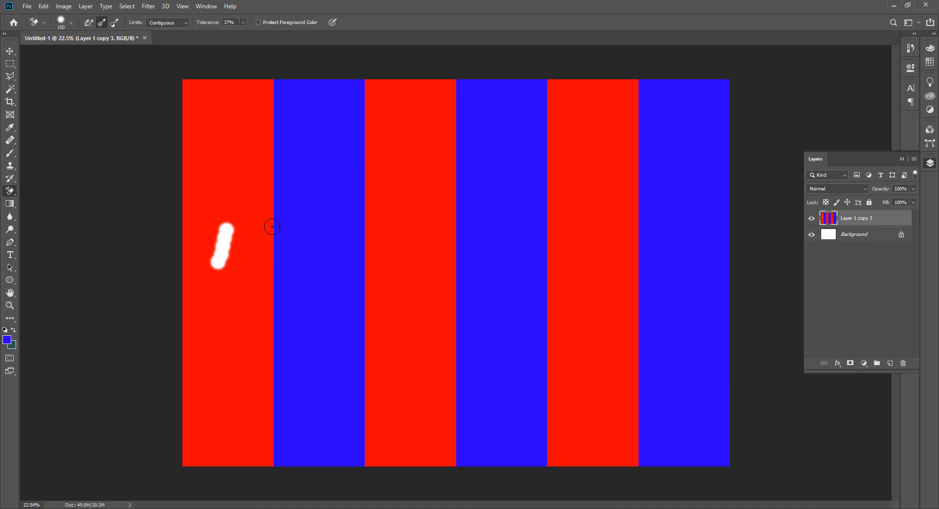
mouse_move(219, 280)
left_mouse_down()
mouse_move(234, 309)
mouse_move(277, 281)
left_mouse_up()
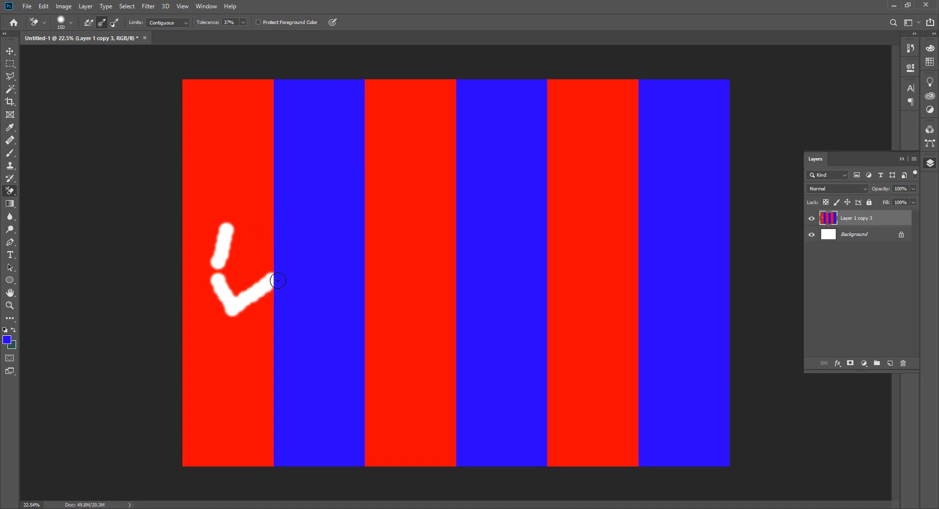
mouse_move(252, 252)
left_mouse_down()
mouse_move(262, 269)
mouse_move(257, 253)
mouse_move(236, 284)
left_mouse_up()
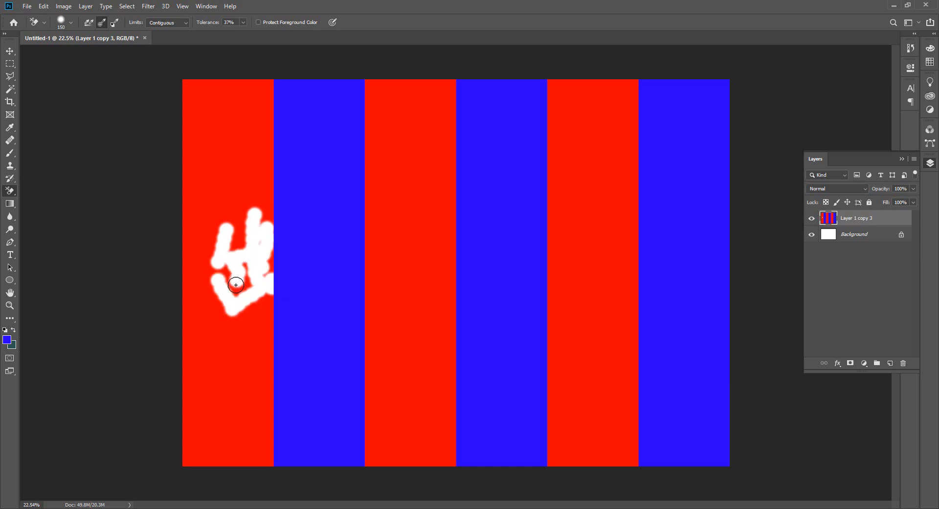
left_click(87, 22)
left_click_drag(214, 129, 317, 167)
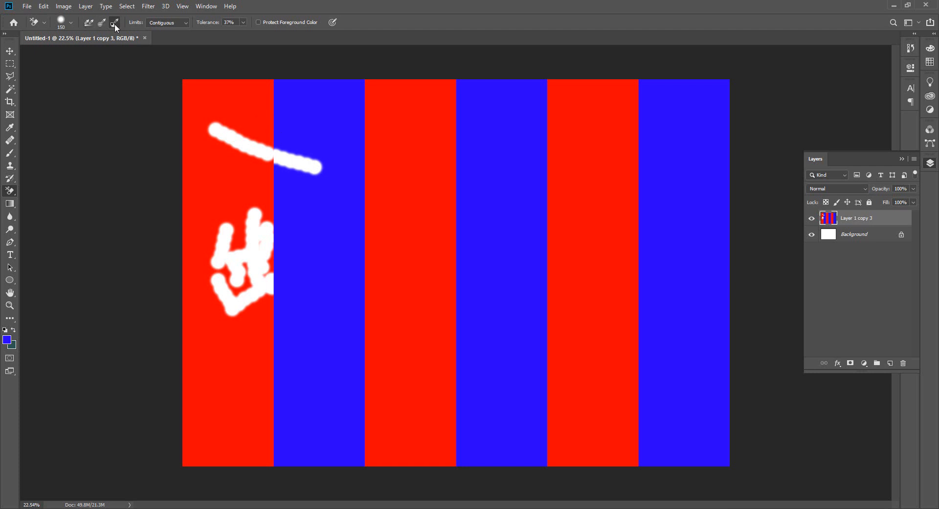
- Set the background colour to white
left_click(12, 348)
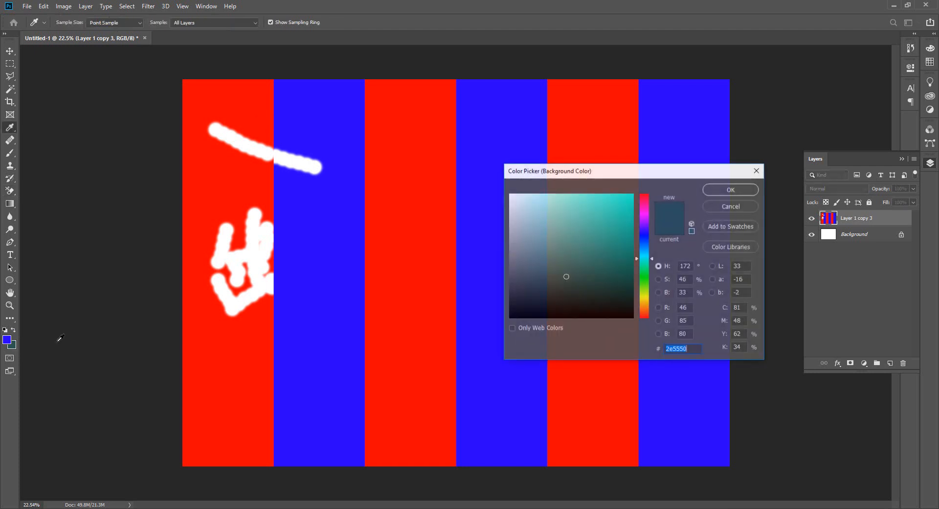
left_click_drag(561, 212, 520, 184)
left_click(740, 190)
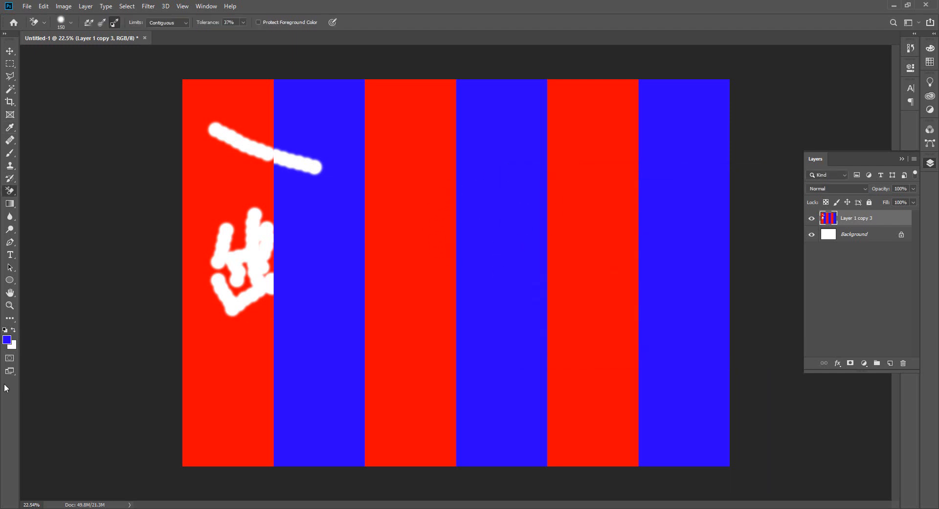
- Set the background colour to dark red, #7f0000
left_click(13, 346)
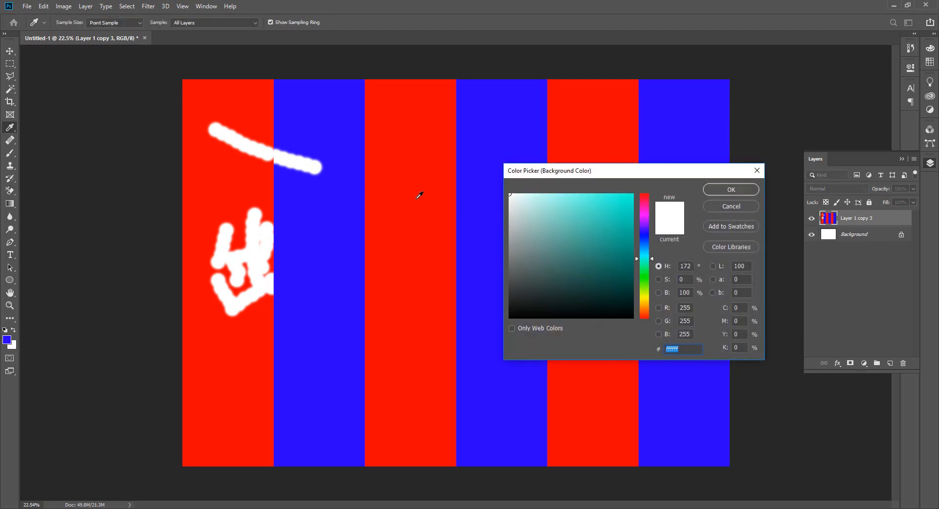
left_click_drag(646, 212, 647, 195)
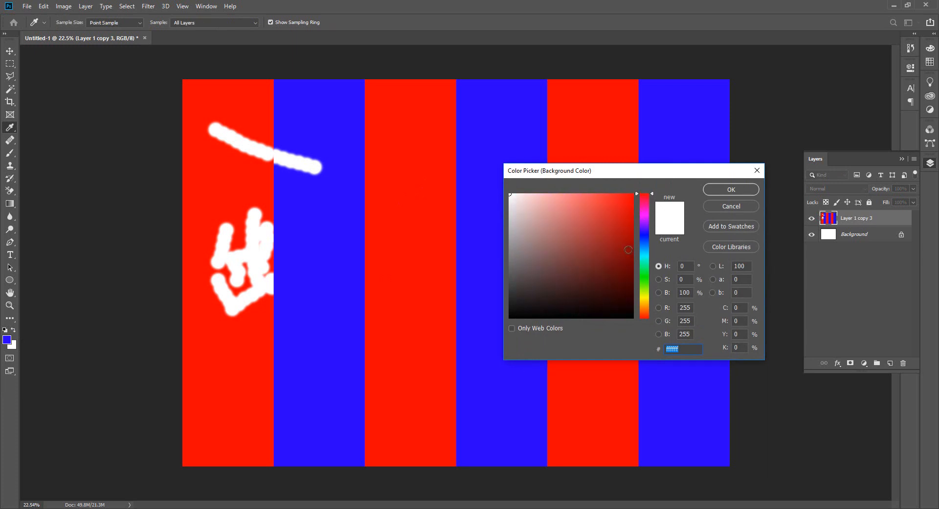
left_click(635, 257)
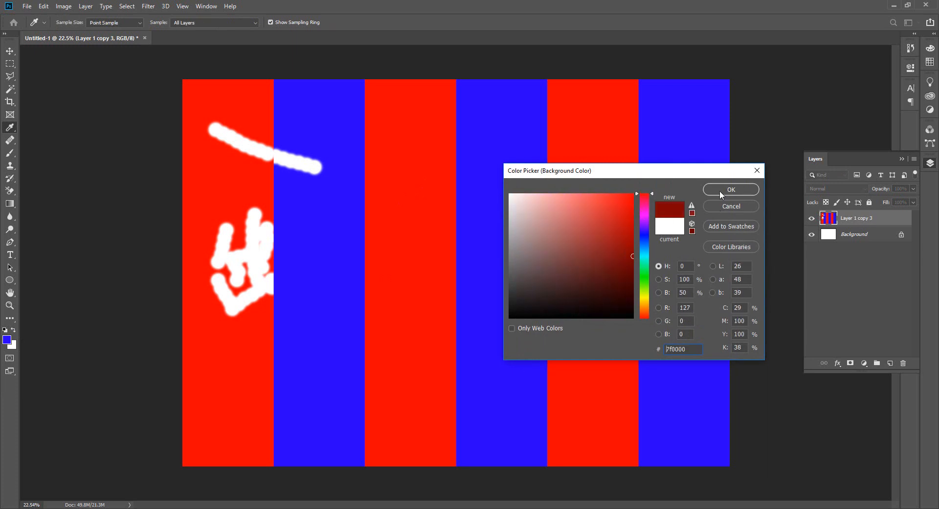
left_click(721, 191)
- Raise the Background Eraser tolerance to 100% and erase a V-shaped stroke in the second red stripe using Background Swatch sampling
key("e")
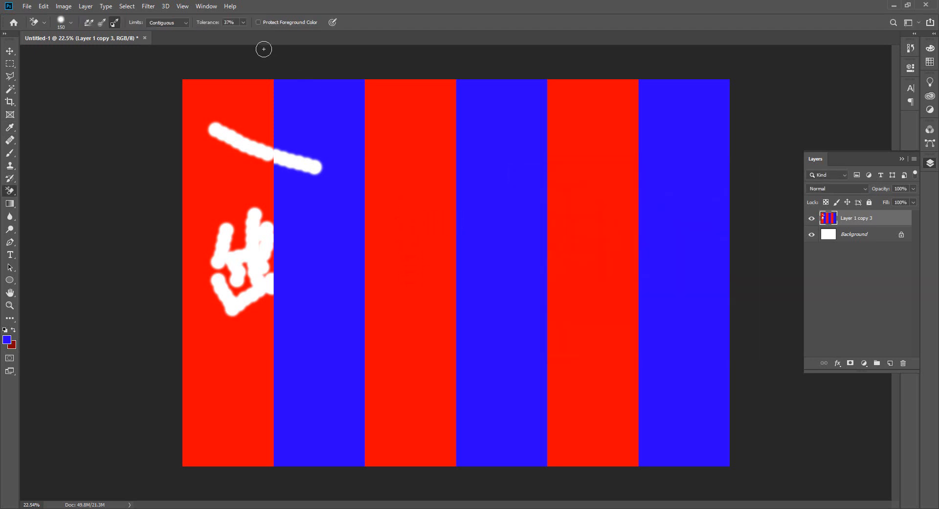
left_click(243, 23)
mouse_move(440, 166)
left_mouse_down()
mouse_move(420, 285)
mouse_move(390, 150)
left_mouse_up()
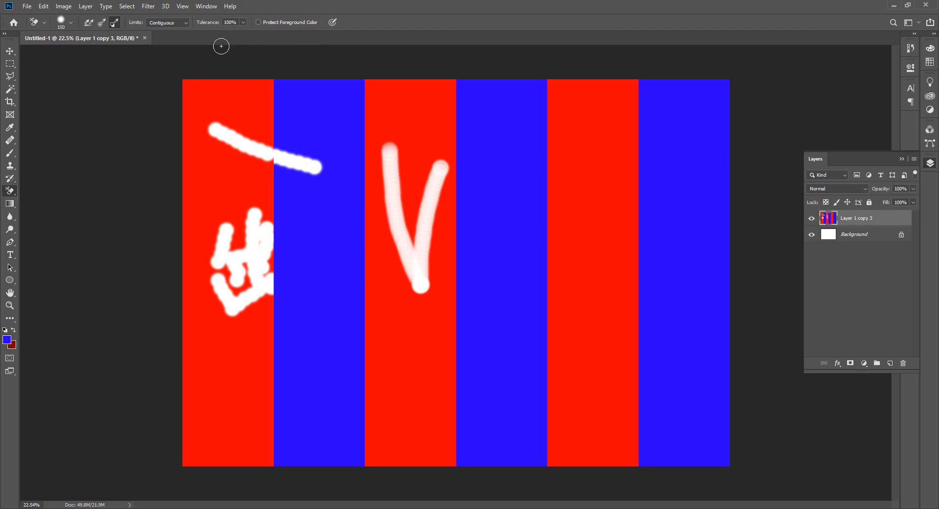
- Set the limits to Find Edges, erase from the second blue stripe to its red edge with Once sampling, and choose Continuous sampling
left_click(190, 24)
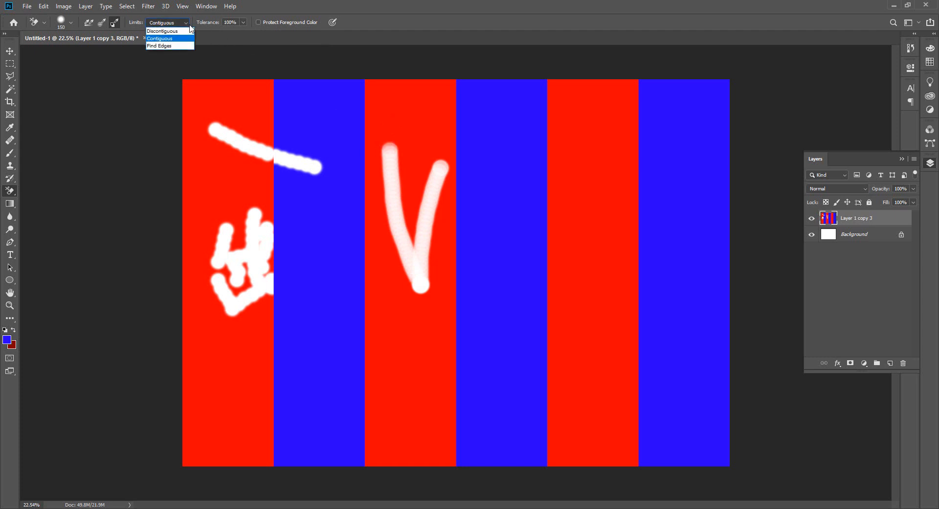
left_click(164, 46)
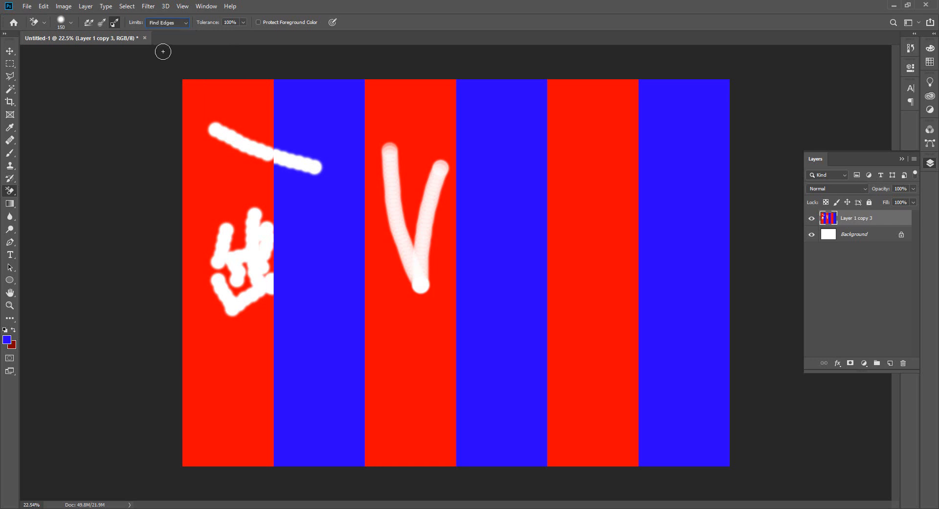
left_click(102, 22)
mouse_move(484, 203)
left_mouse_down()
mouse_move(502, 299)
mouse_move(455, 307)
mouse_move(455, 233)
left_mouse_up()
left_click(89, 22)
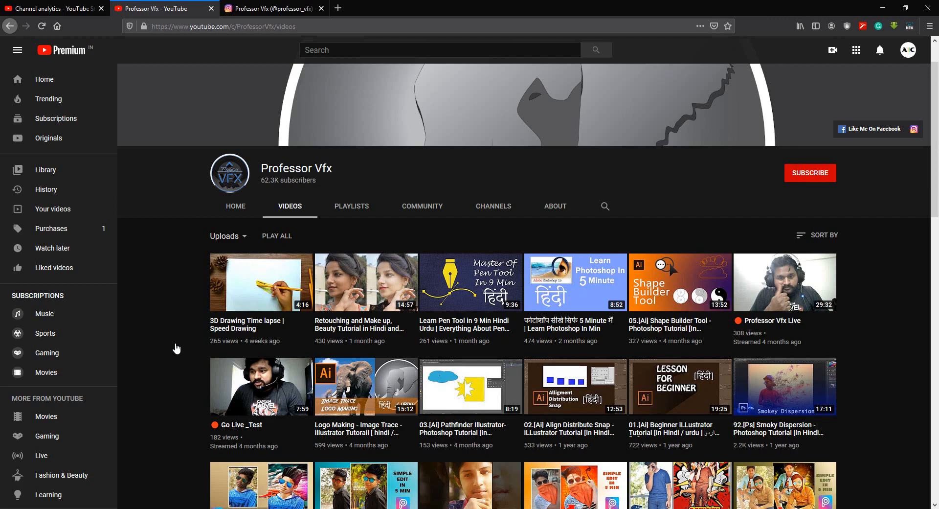
- View the Professor Vfx Instagram profile in the browser and return to the channel's YouTube videos page
left_click(259, 5)
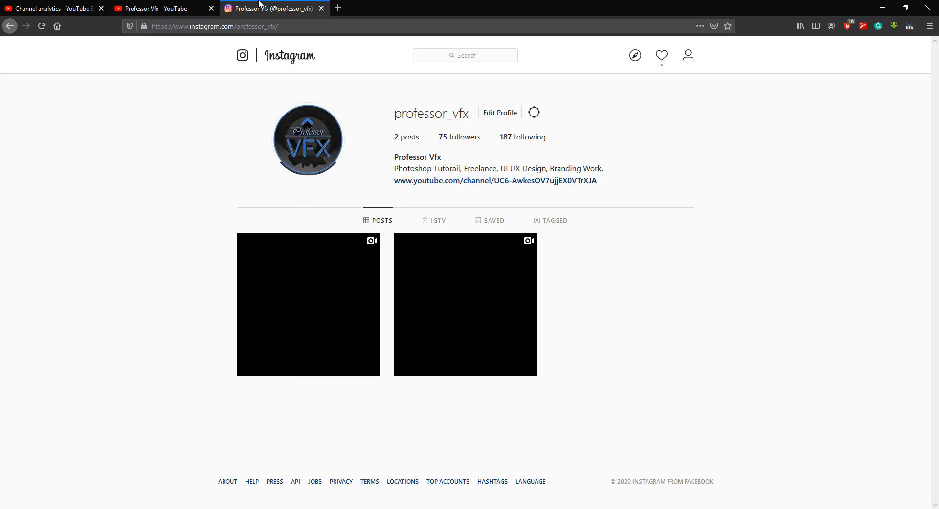
left_click(175, 6)
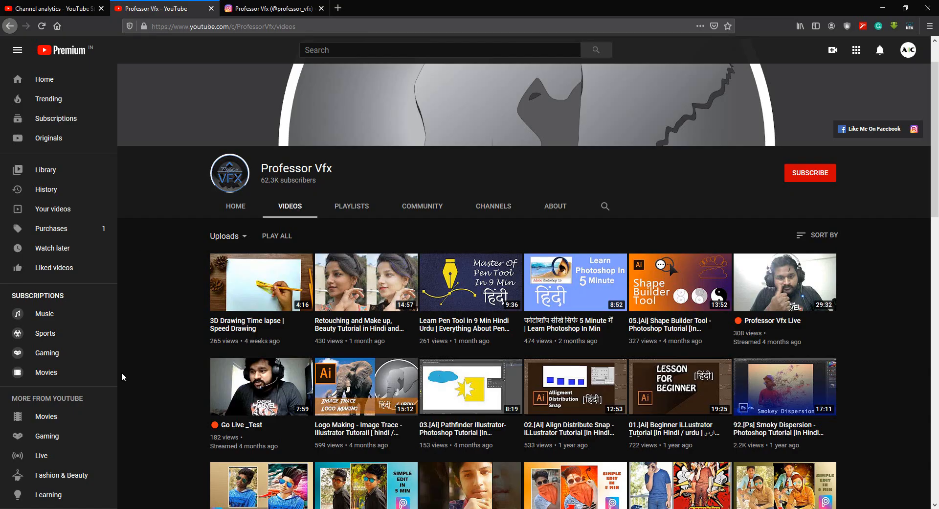